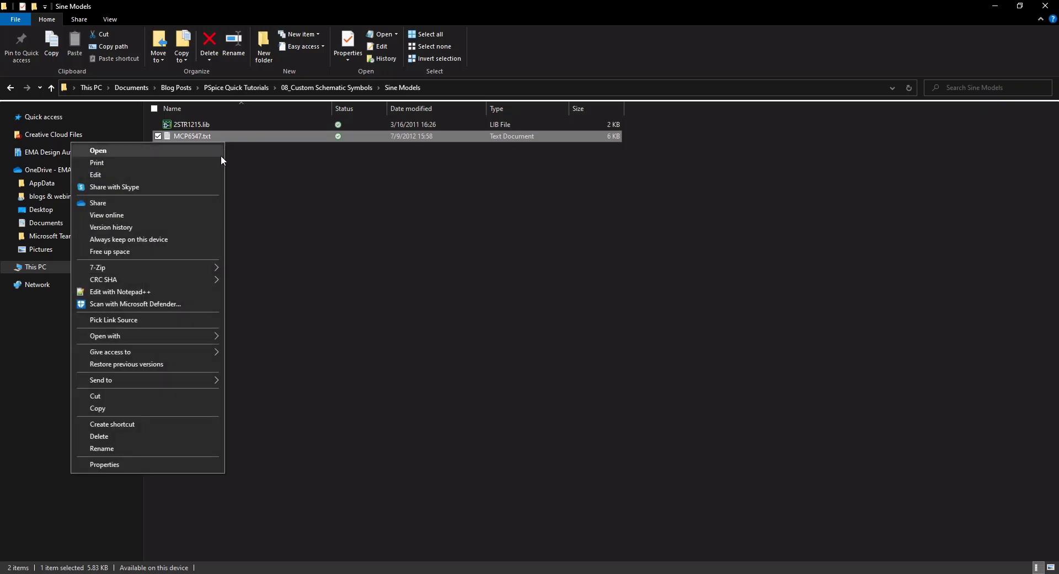
Change the extension of the MCP6547 text file to lib so it is named MCP6547.lib
left_click(123, 446)
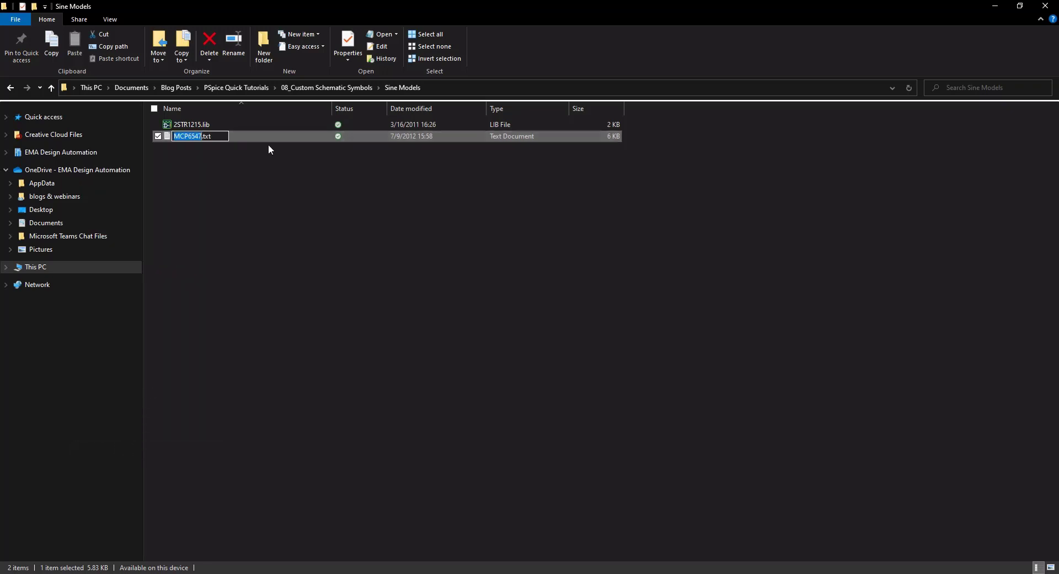
double_click(215, 136)
type("lib")
key("Return")
Switch to OrCAD Capture and create a new library in the sineamp2 project
key("alt+Tab")
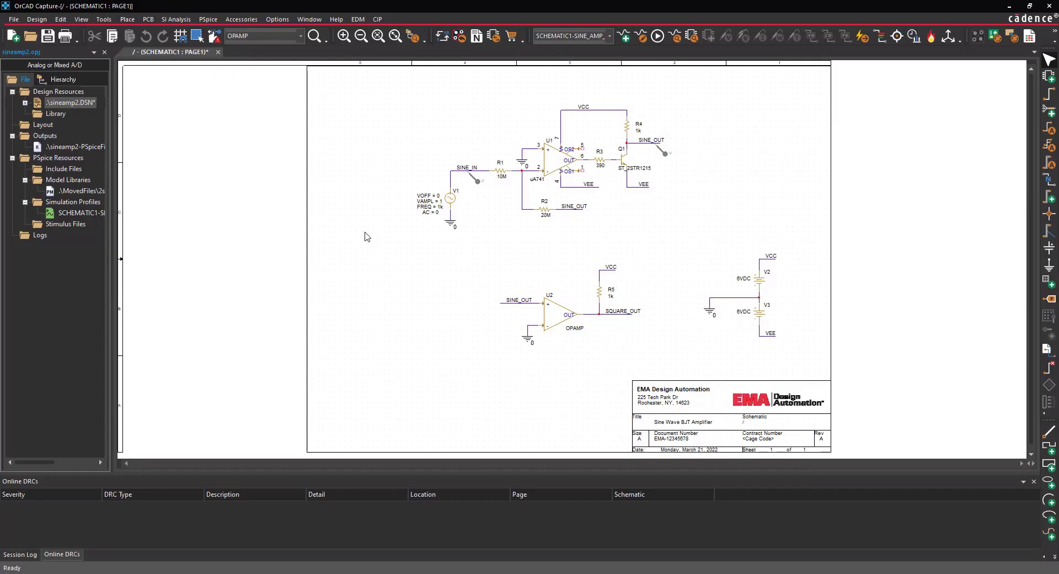
left_click(14, 20)
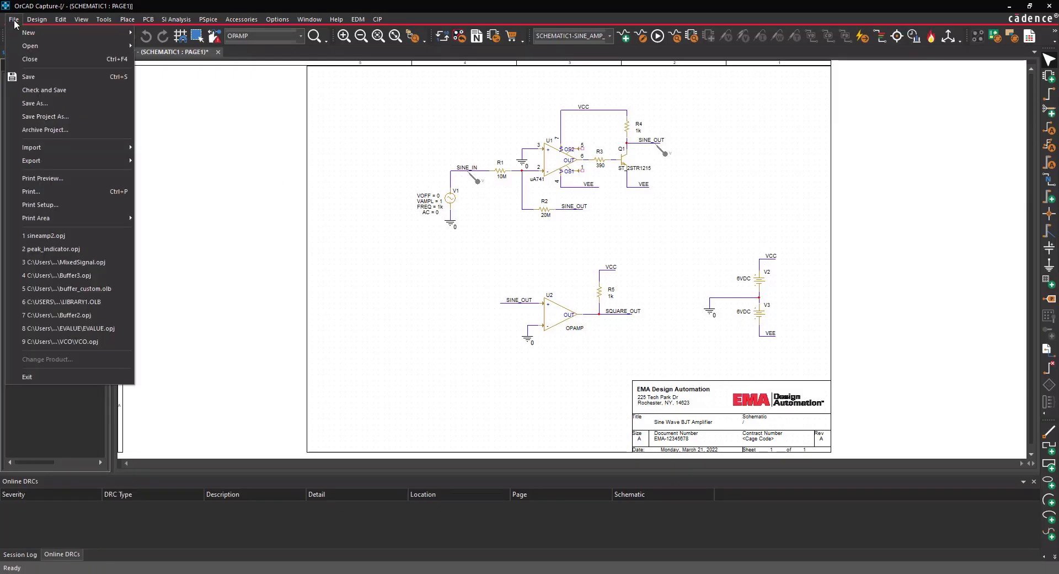
left_click(160, 62)
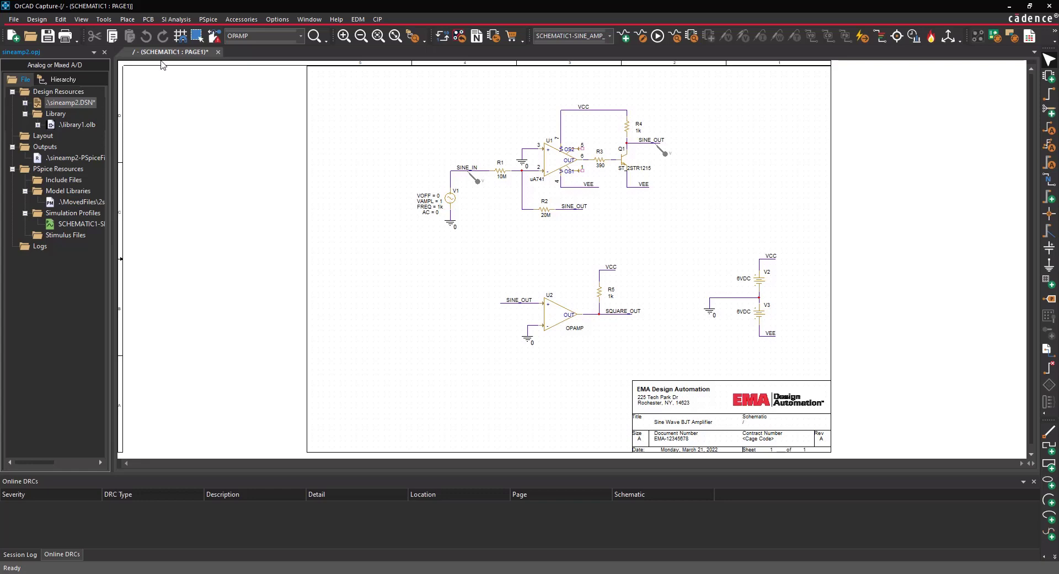
Save the new library under the name MCP6546.olb in the Sine Amplifier 2 folder
right_click(87, 126)
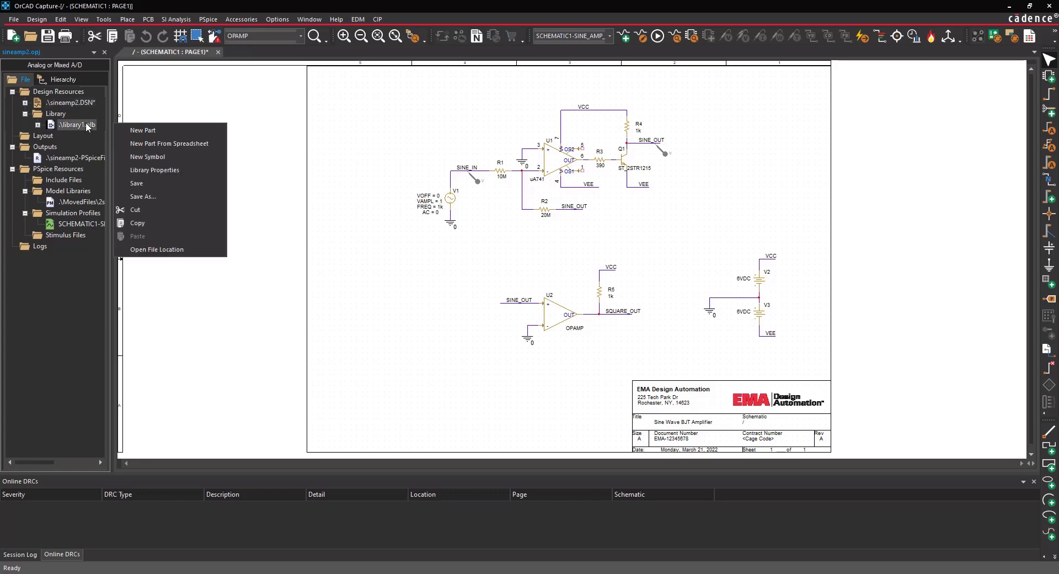
left_click(153, 197)
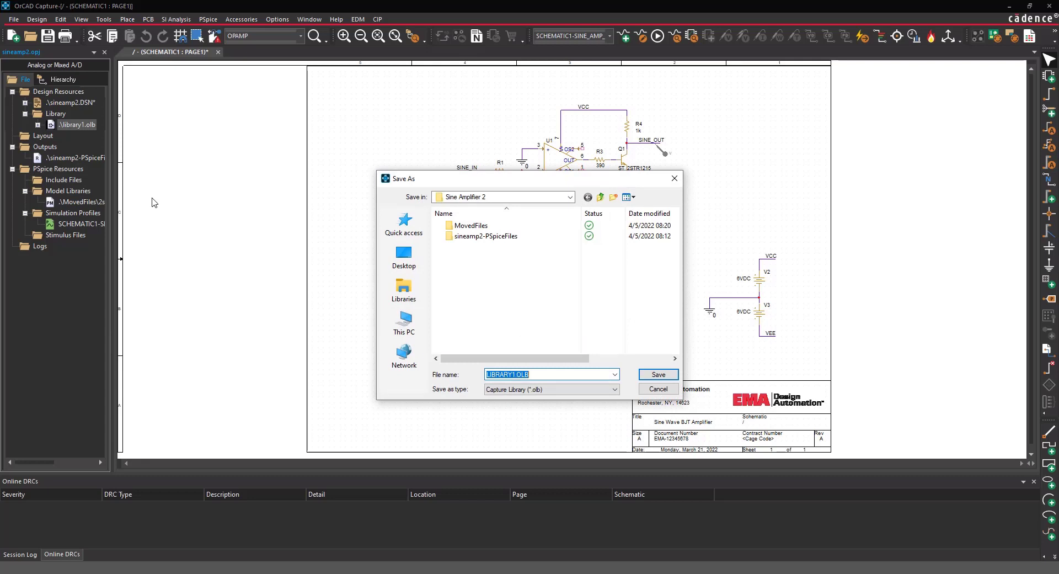
type("MCP6546.olb")
key("Return")
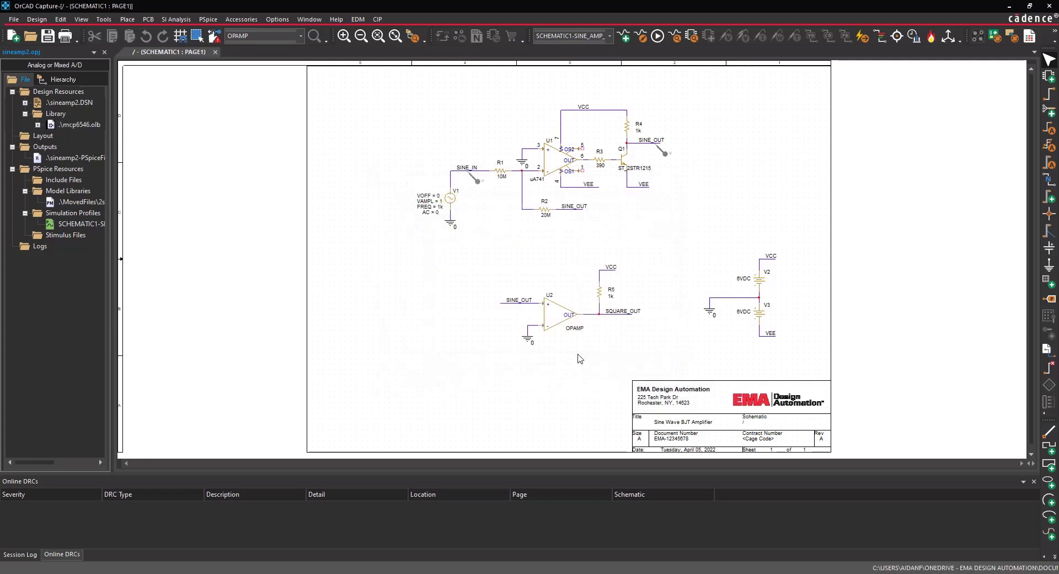
Create a new part named MCP6546 with PCB footprint SOT-23-5 in the MCP6546 library
right_click(88, 125)
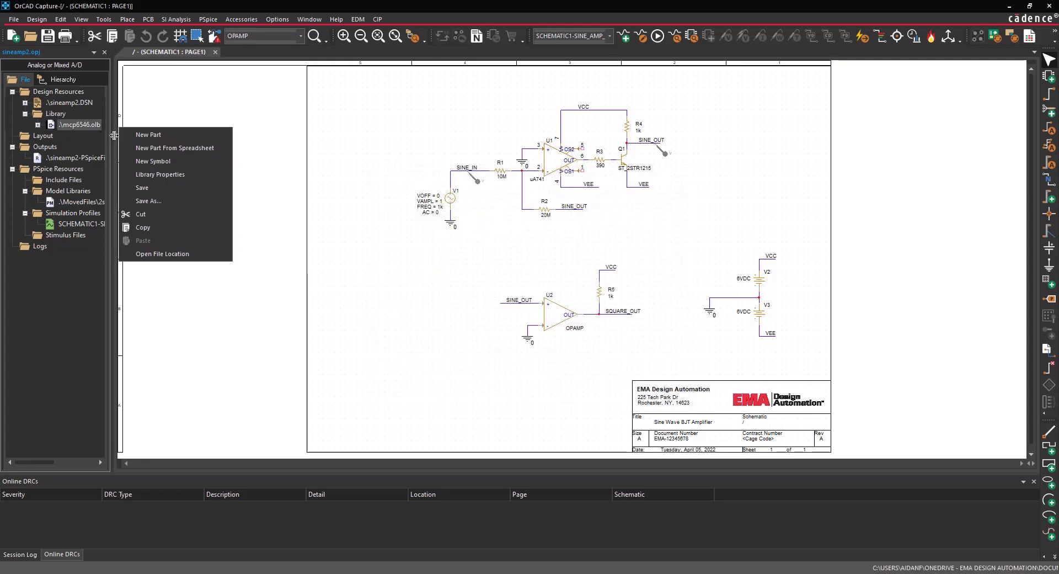
left_click(135, 135)
type("MCP6546")
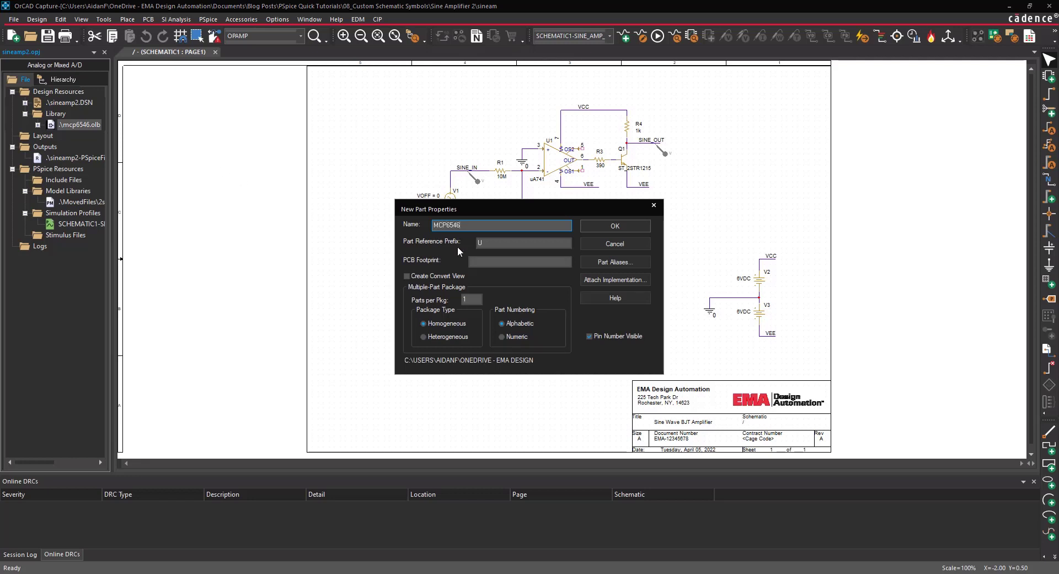
left_click(481, 259)
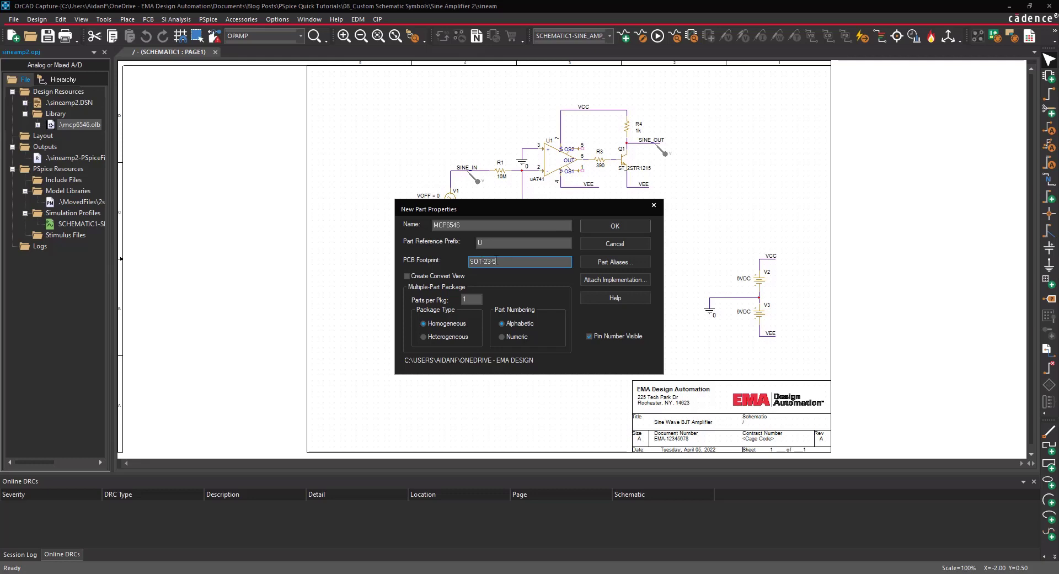
left_click(606, 229)
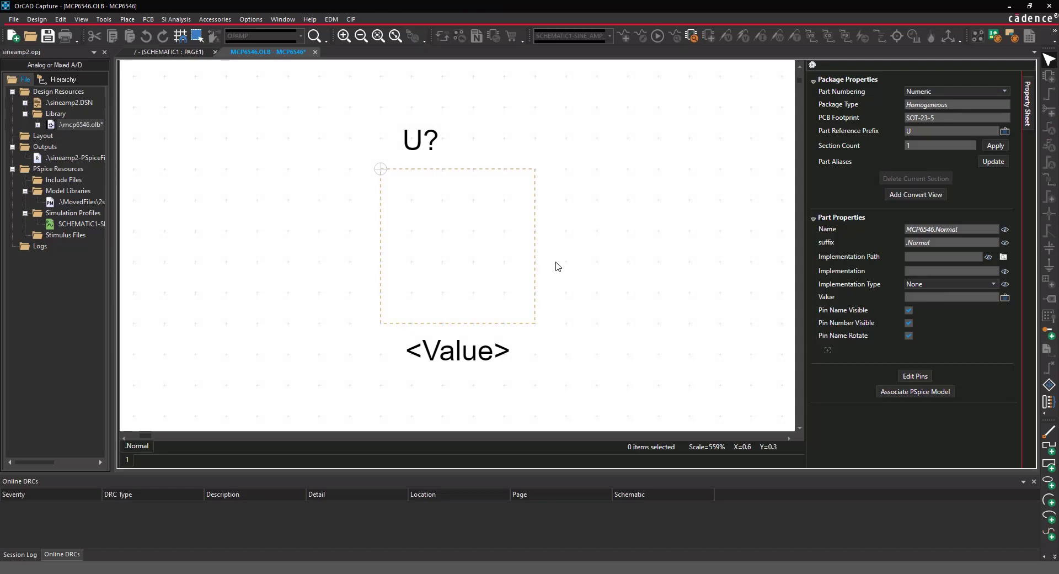
Shrink the part's dashed boundary from its lower-right corner to about 0.4 by 0.4
left_click(535, 285)
left_click_drag(535, 324, 516, 305)
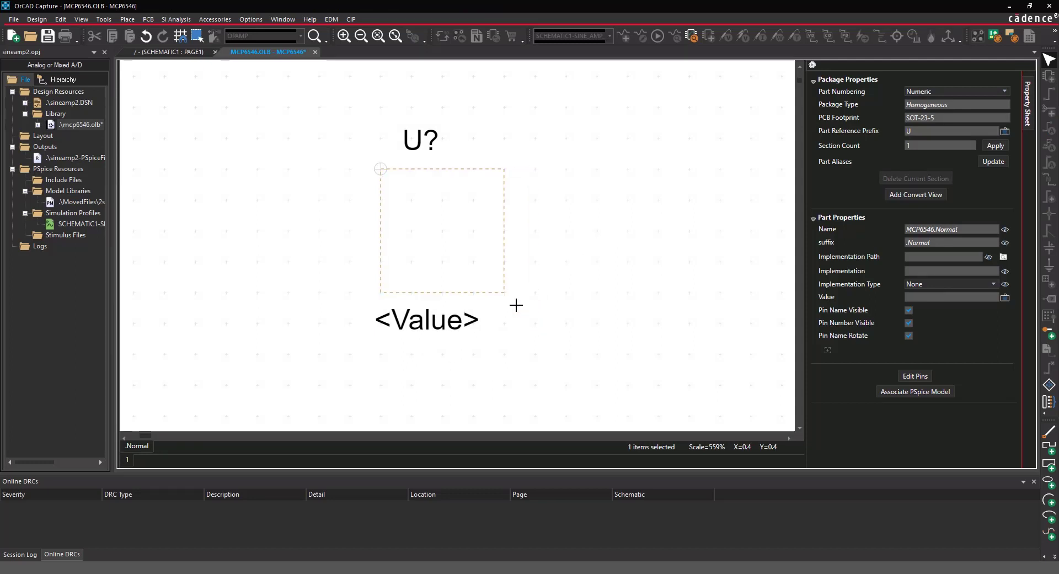
left_click(536, 311)
Draw a closed polyline triangle inside the part boundary, with its base on the left edge and its tip at the right edge's midpoint
left_click(119, 21)
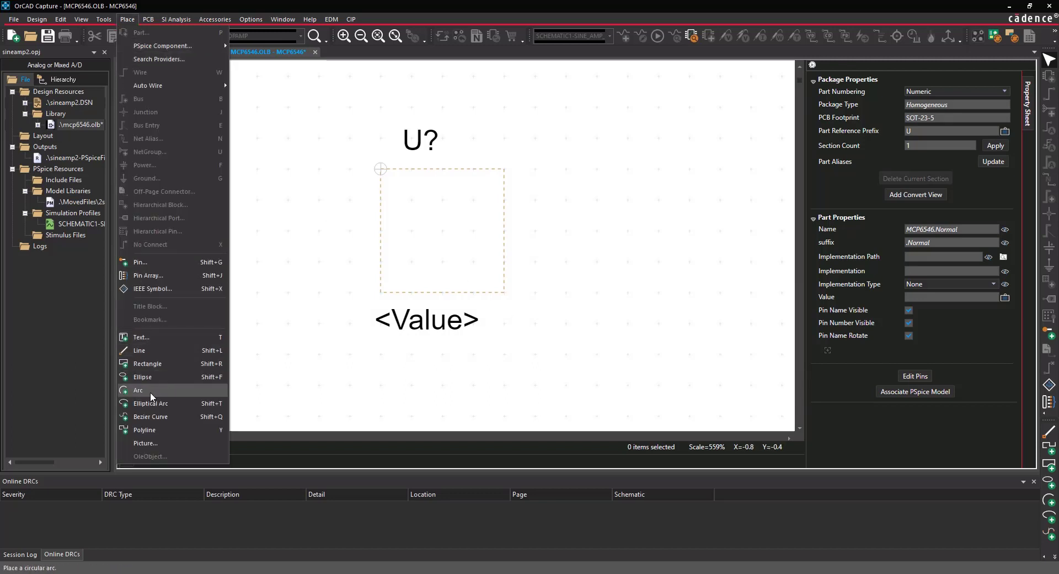
left_click(143, 427)
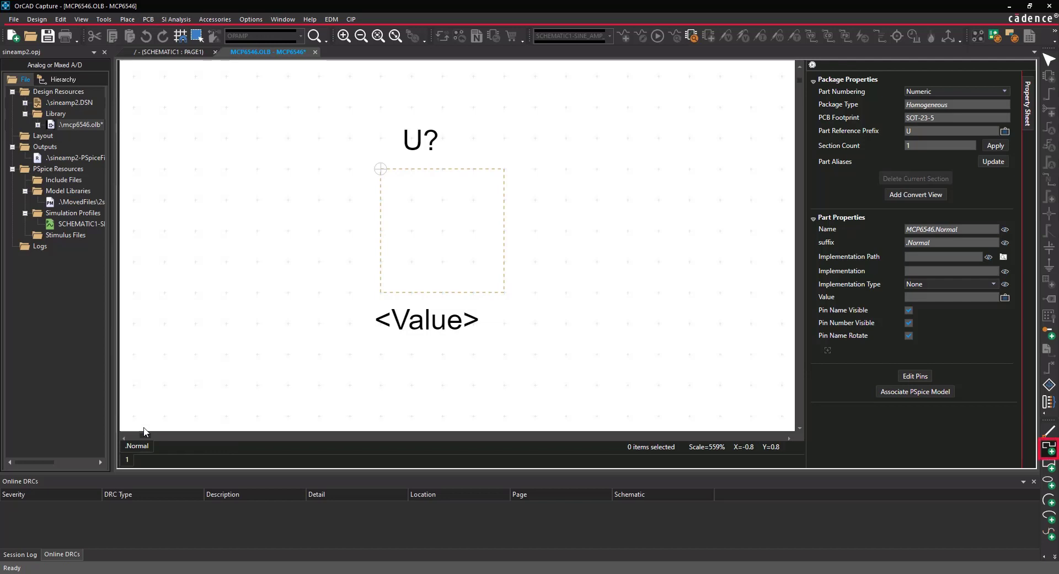
left_click(381, 168)
left_click(380, 292)
left_click(473, 293)
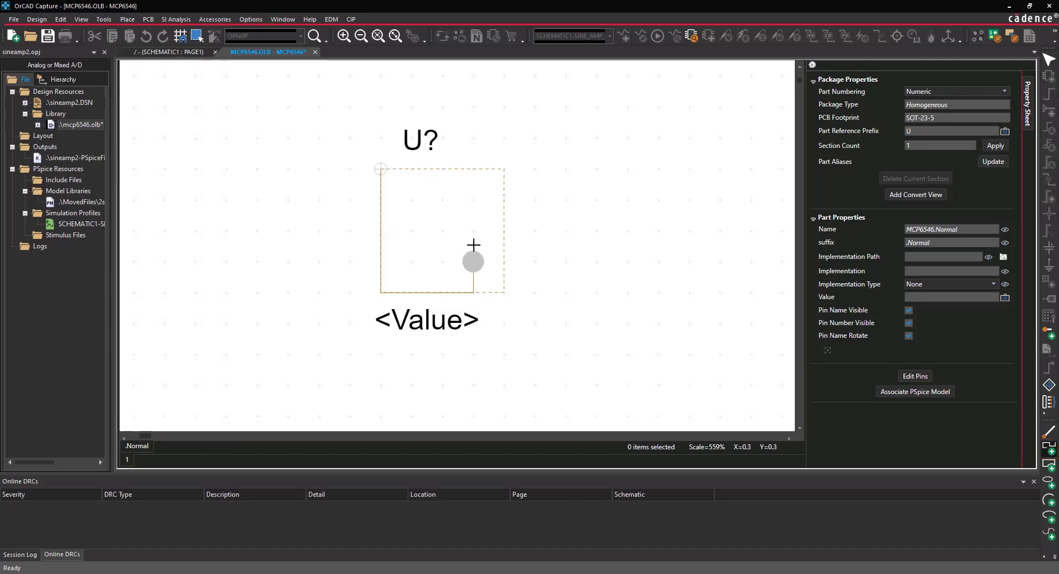
key("shift")
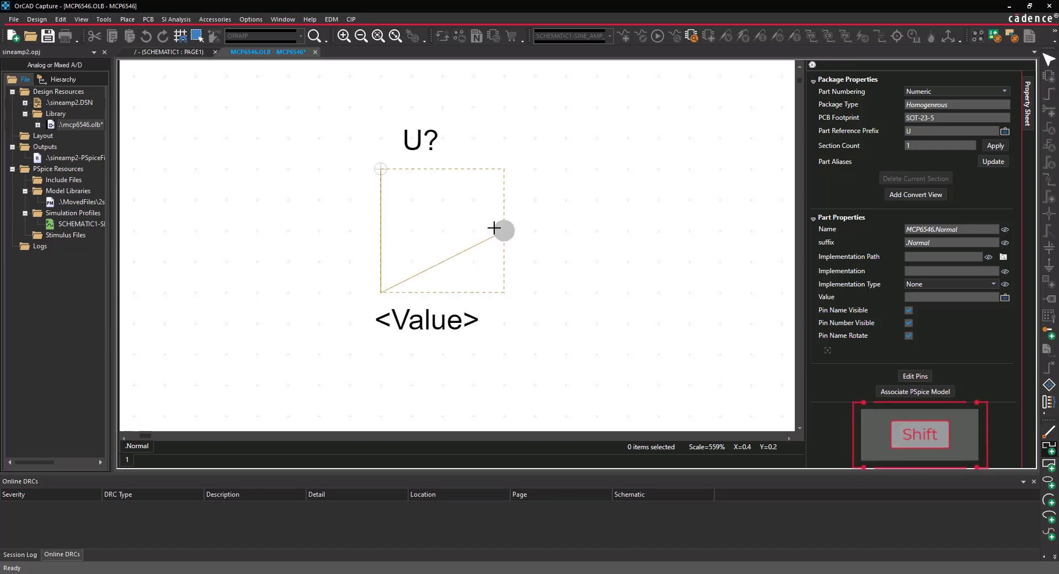
left_click(503, 230)
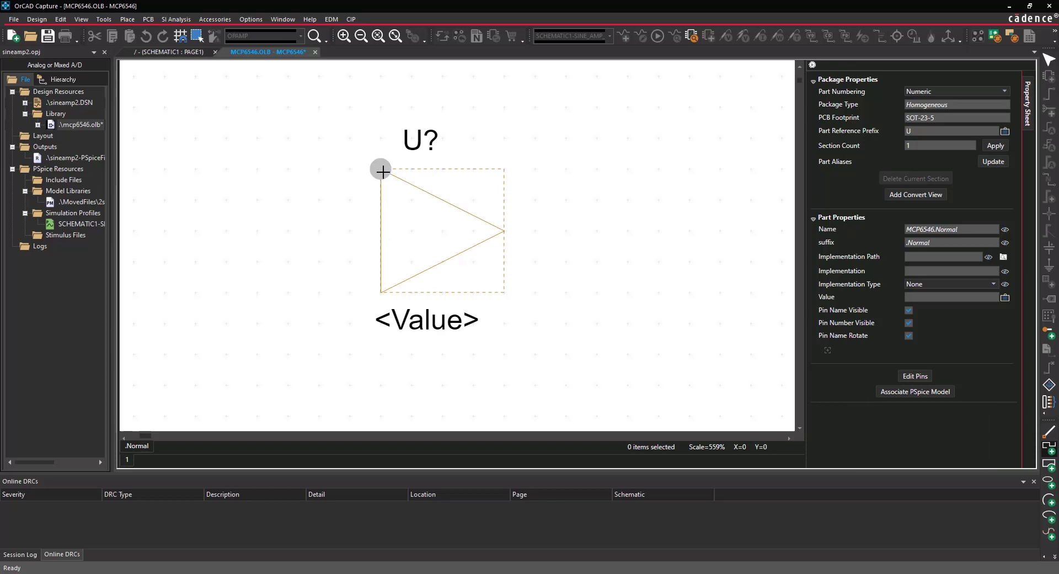
right_click(342, 159)
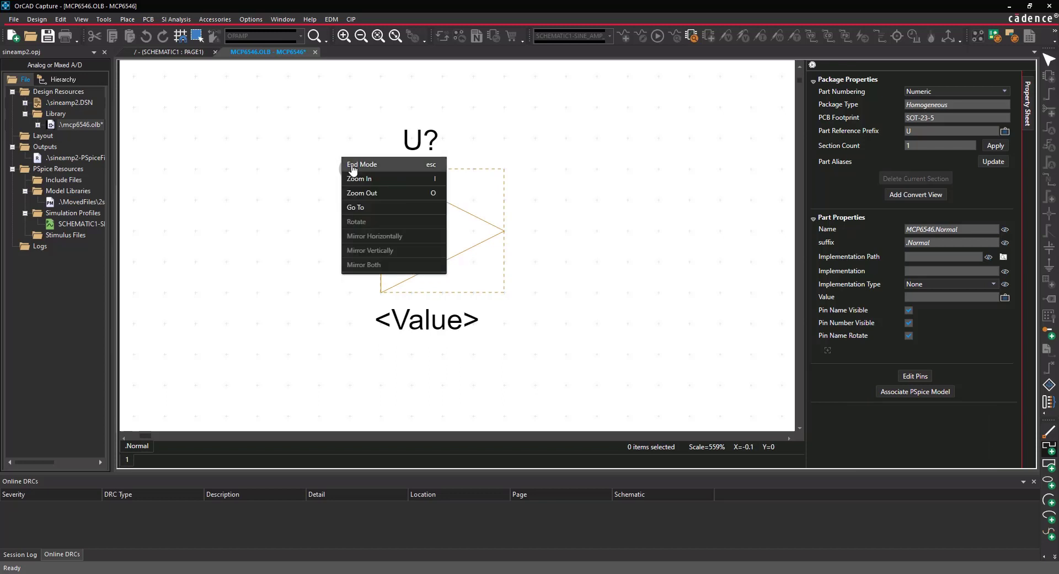
left_click(360, 164)
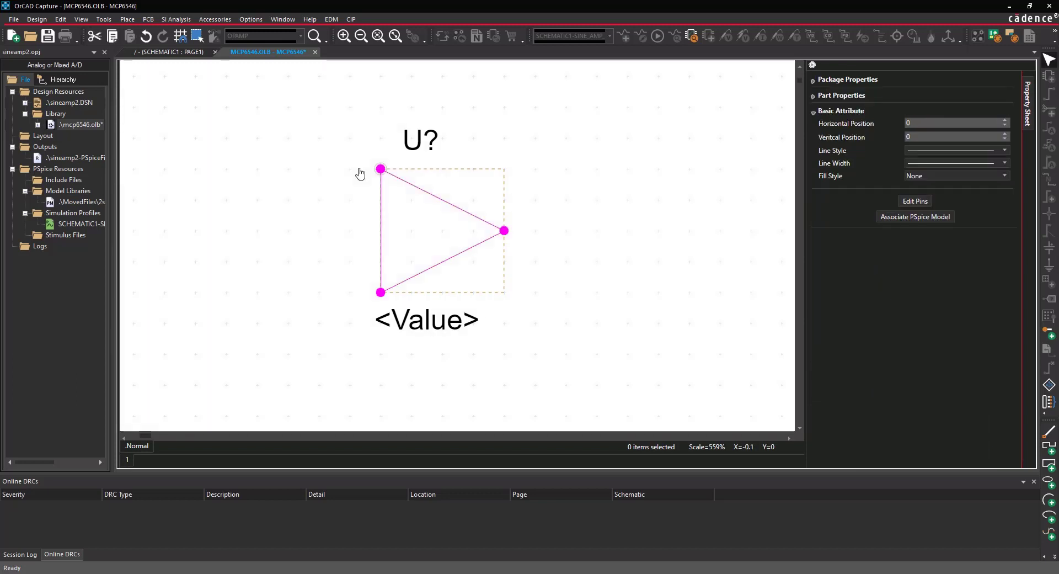
Draw two vertical lines connecting the middle of the triangle's sloped sides to the upper and lower boundary edges
left_click(127, 19)
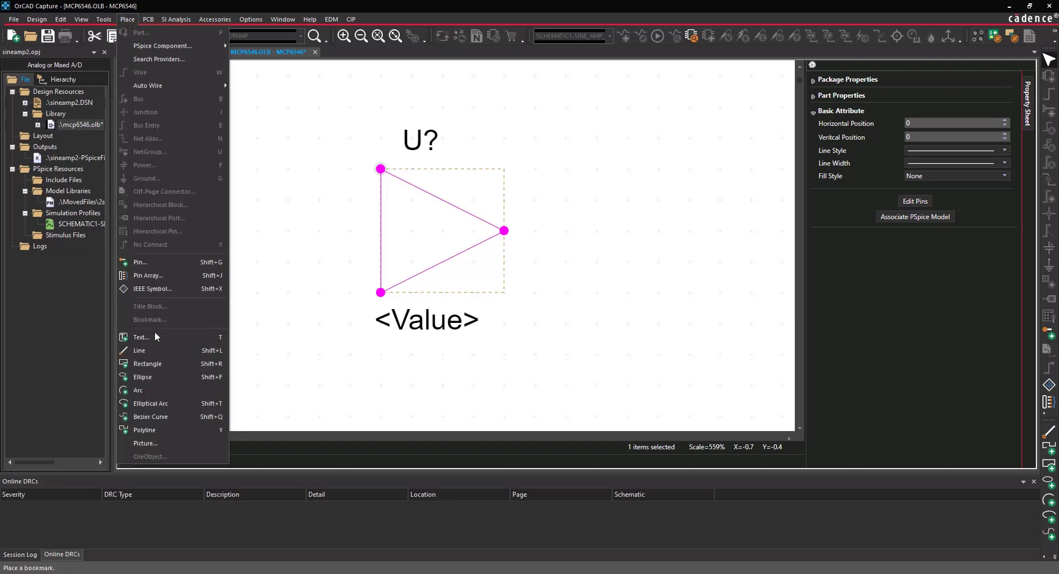
left_click(147, 350)
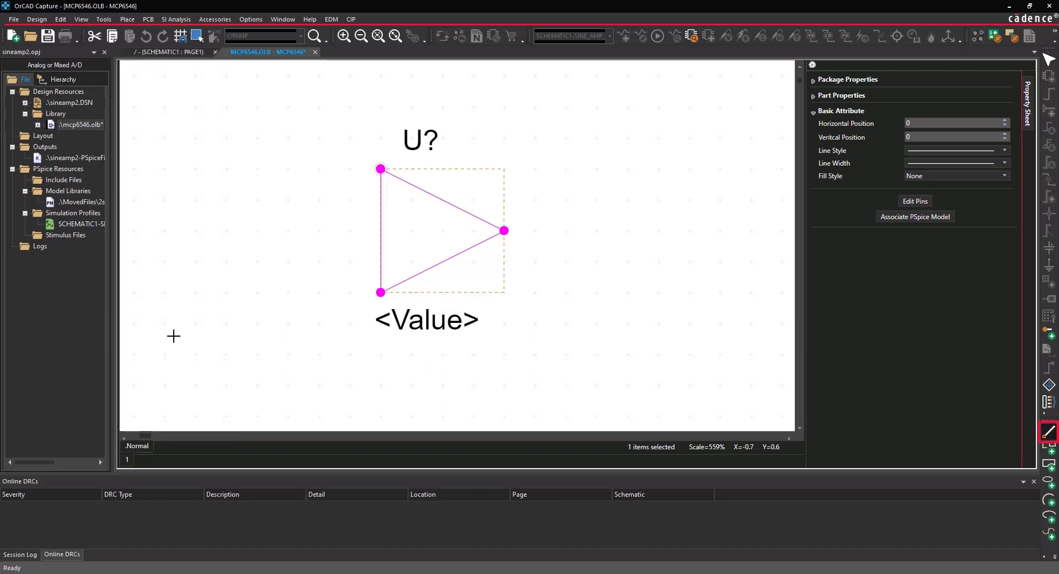
left_click(443, 200)
left_click(443, 168)
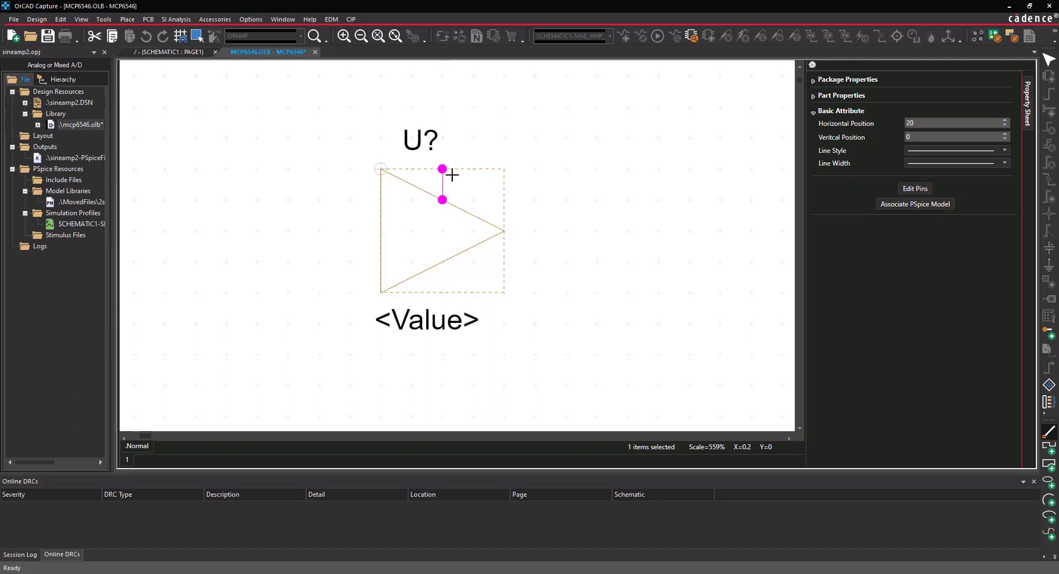
left_click(442, 261)
left_click(442, 292)
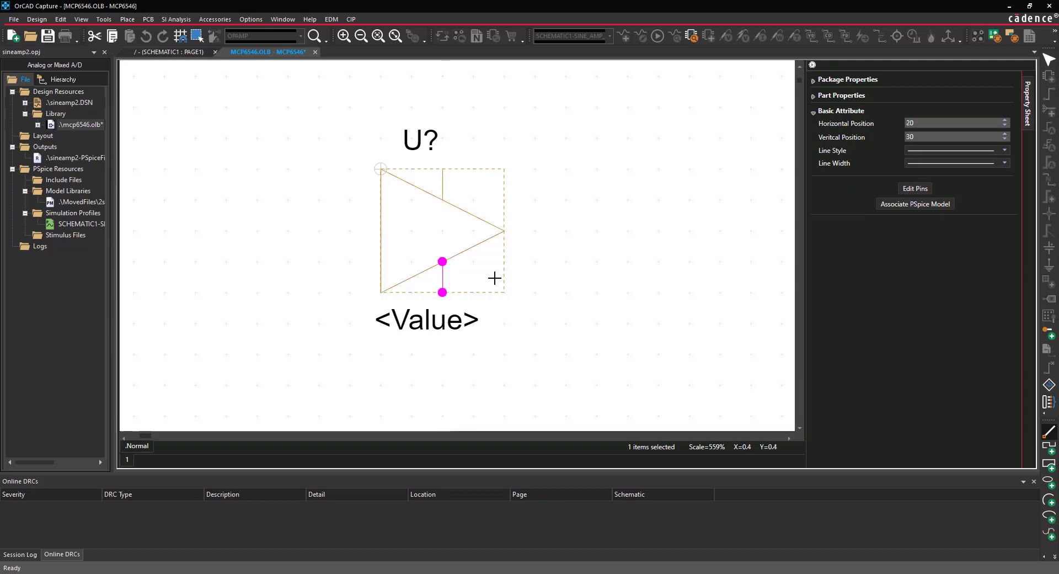
right_click(494, 278)
left_click(514, 285)
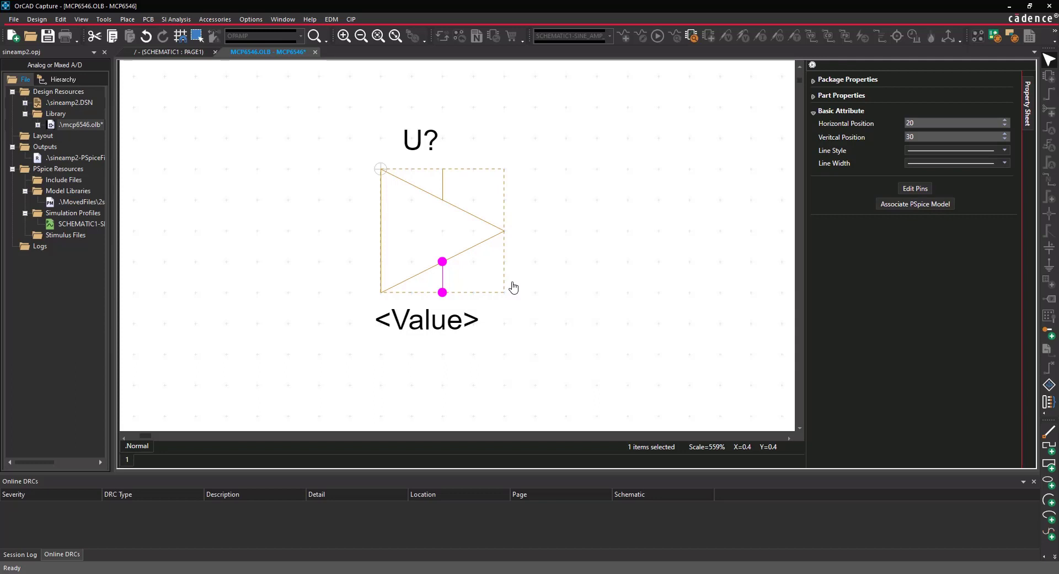
Place a pin named V+ with number 1 and Short shape on the upper part of the symbol's left edge
left_click(127, 19)
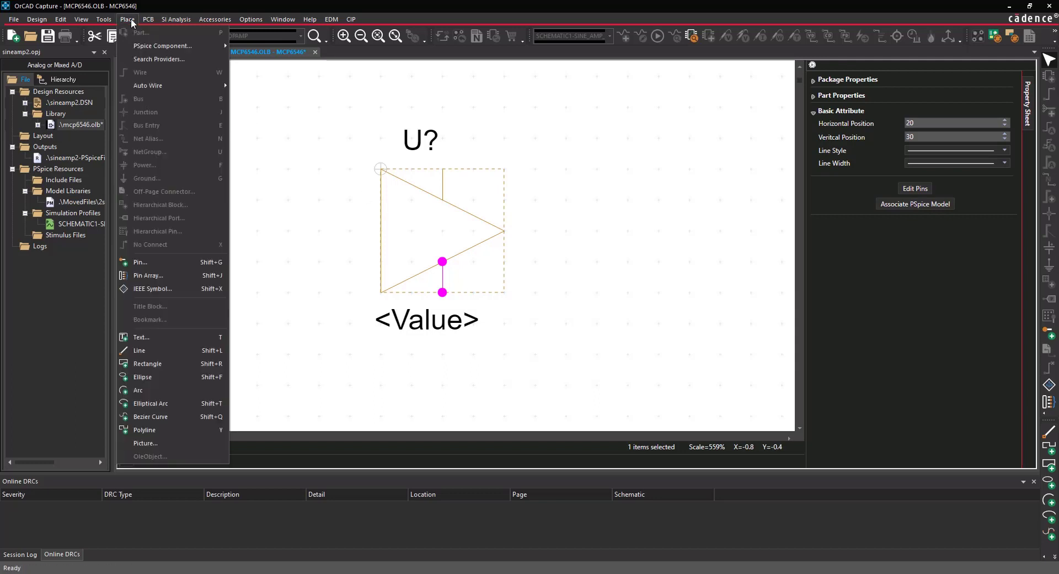
left_click(177, 262)
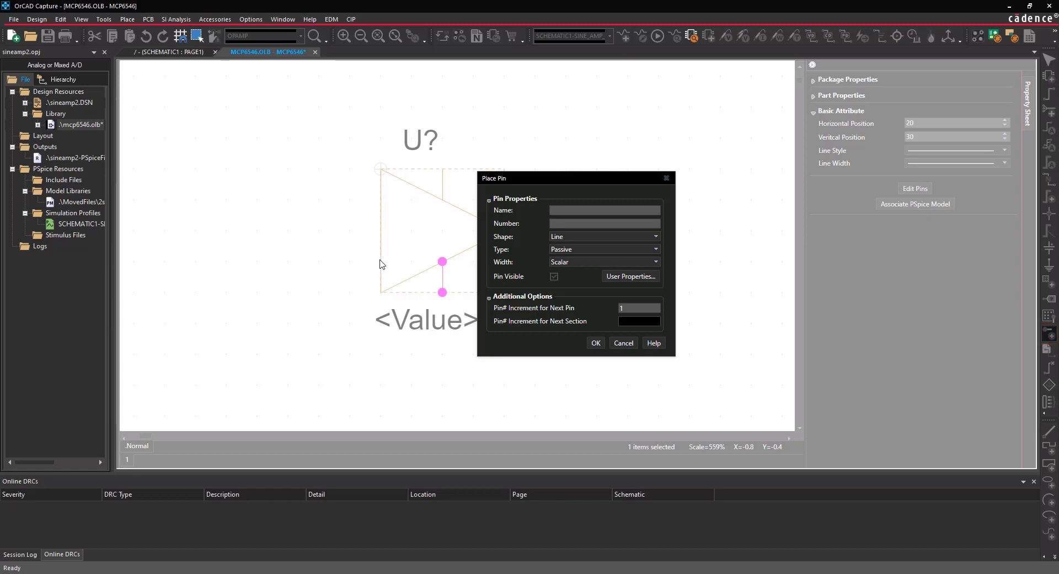
left_click(561, 213)
left_click(561, 223)
type("1")
left_click(561, 238)
left_click(560, 303)
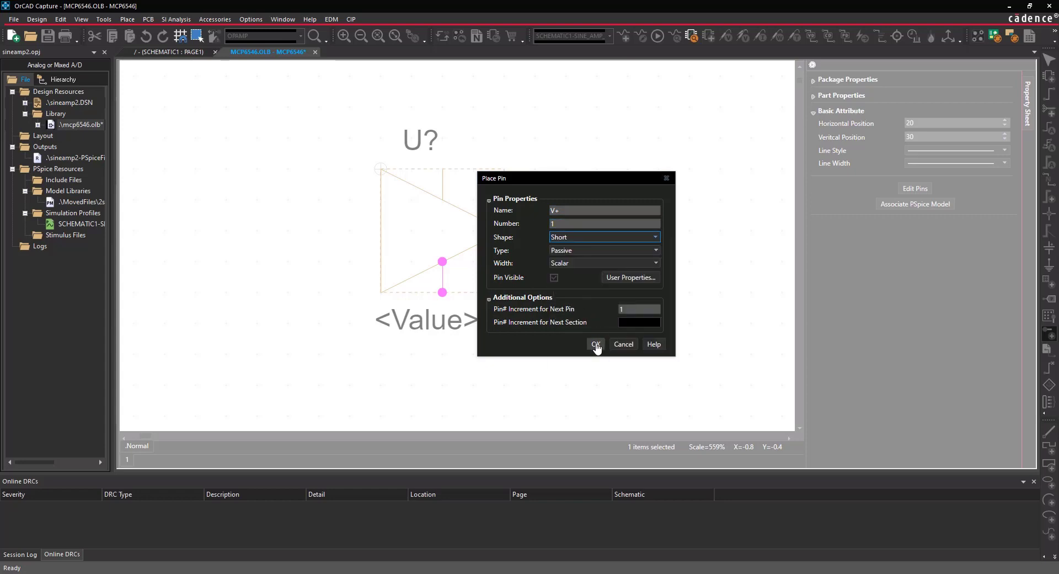
left_click(598, 346)
left_click(381, 200)
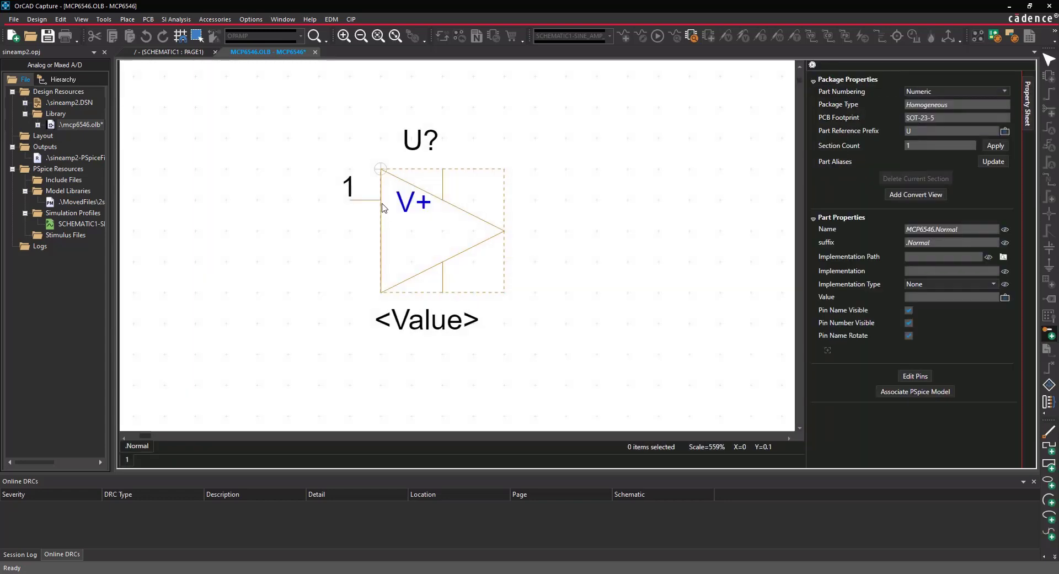
Place four more pins on the symbol's lower left edge, upper supply line, lower supply line and triangle tip
left_click(382, 261)
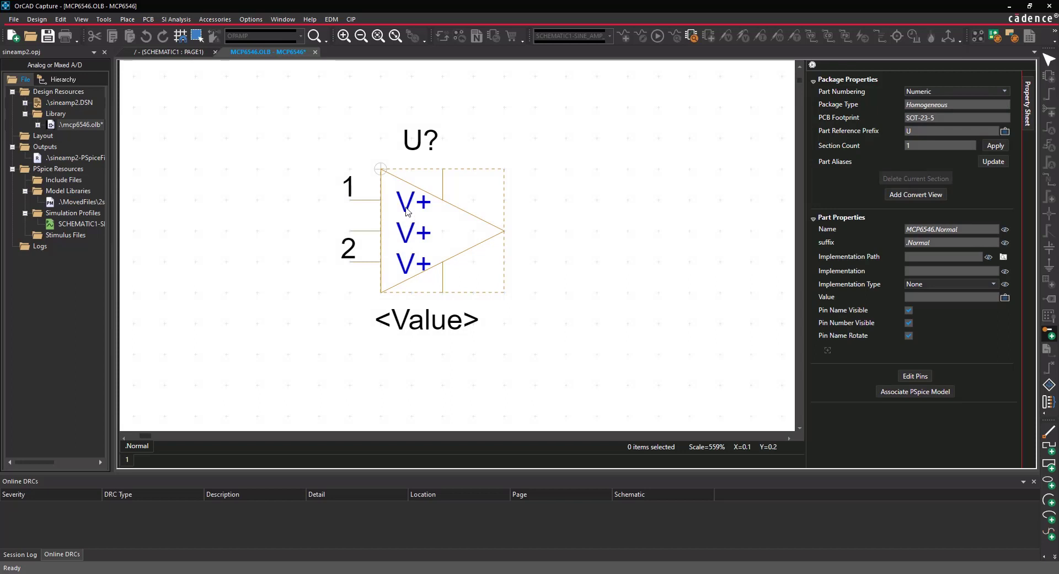
left_click(445, 165)
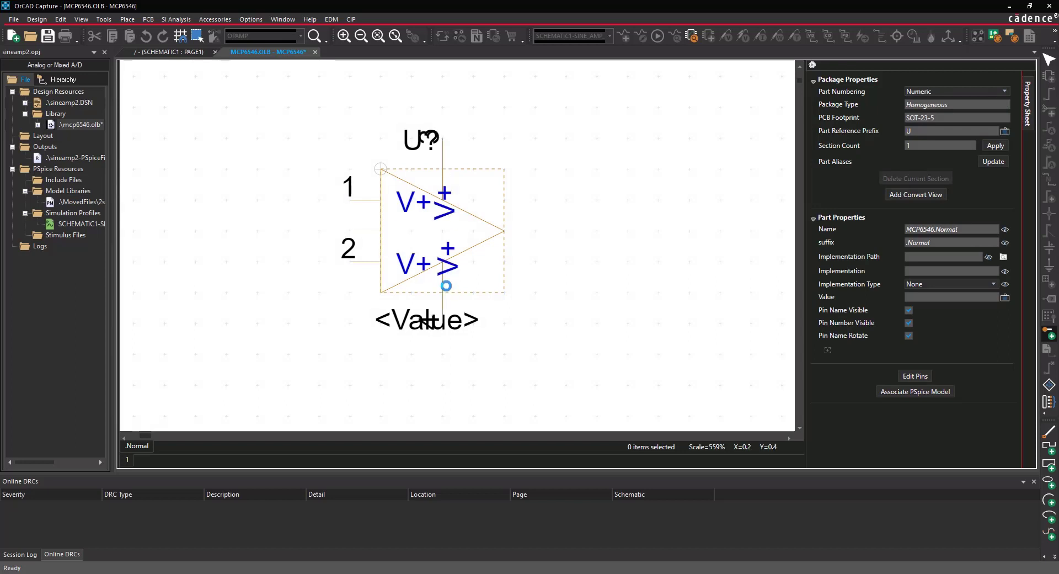
left_click(447, 285)
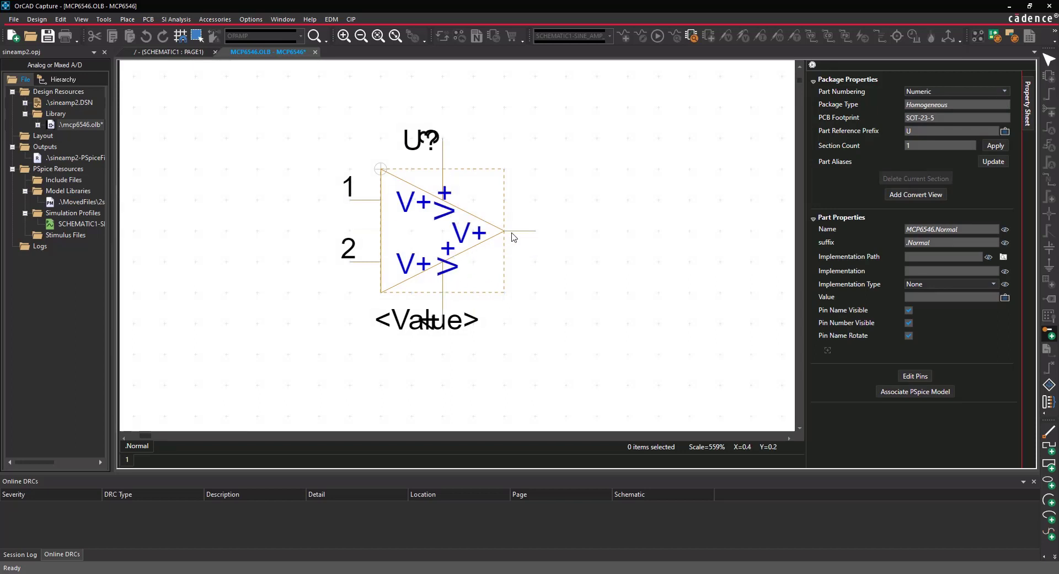
left_click(506, 231)
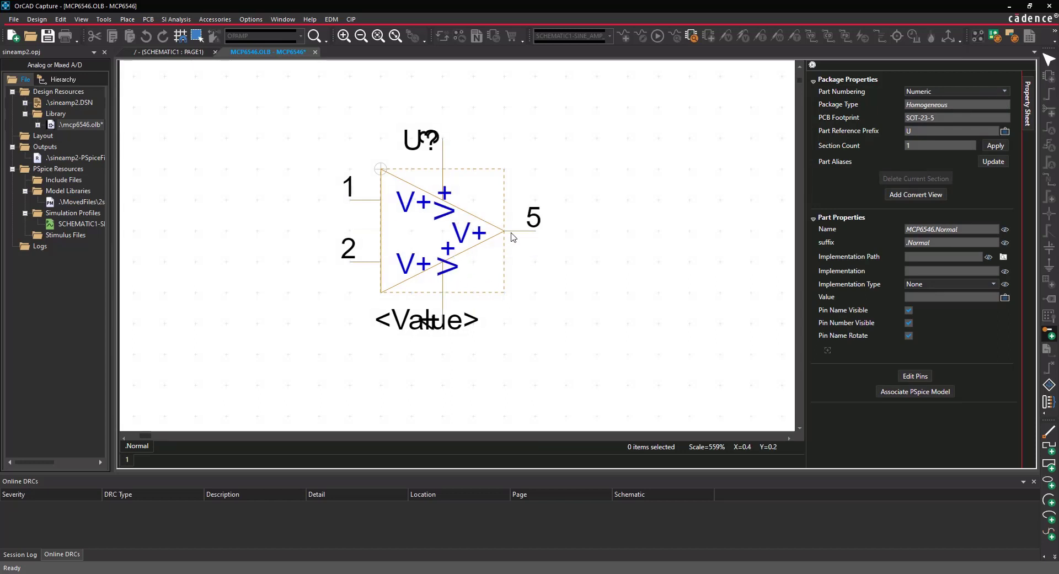
right_click(586, 201)
left_click(593, 205)
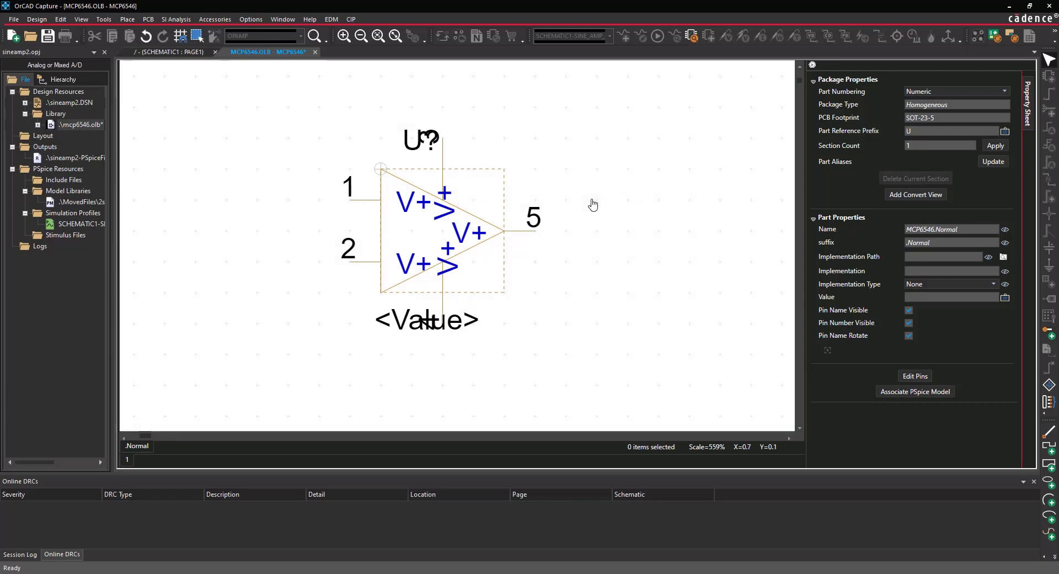
Rename pins 2 to 5 of the symbol as V-, VDD, VSS and OUT
left_click(907, 378)
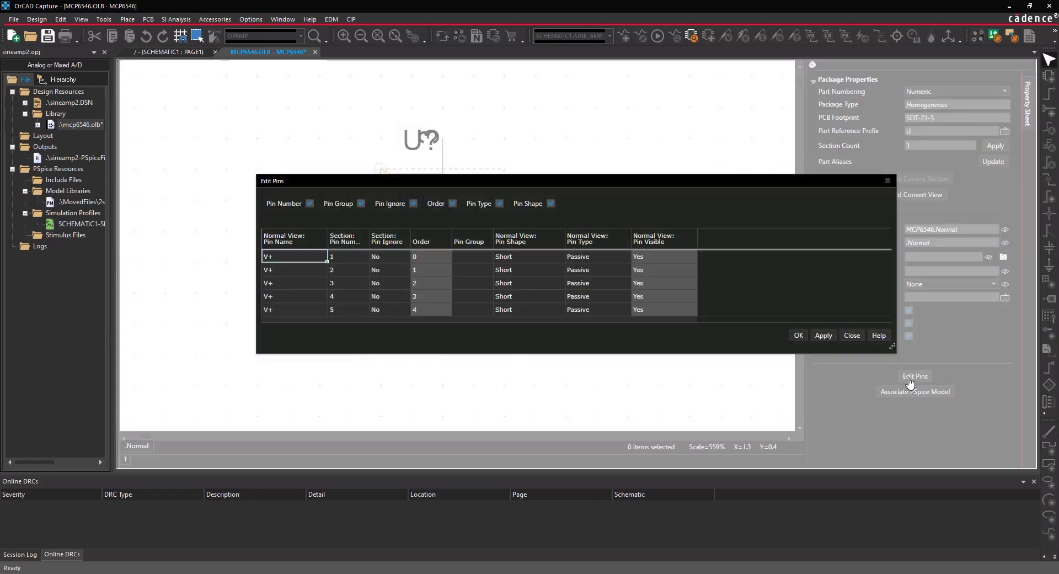
double_click(280, 268)
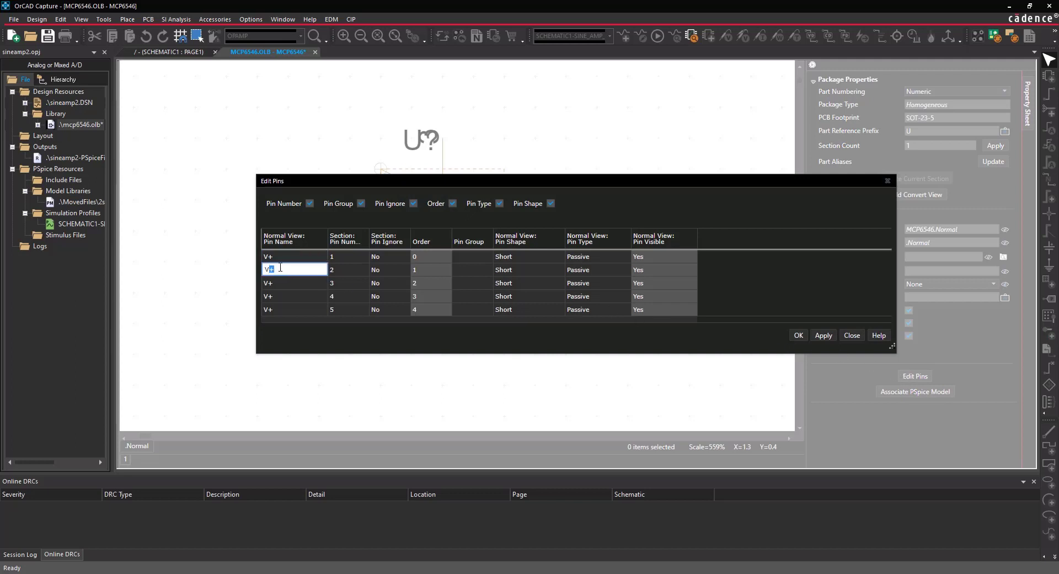
left_click(278, 282)
type("VDD")
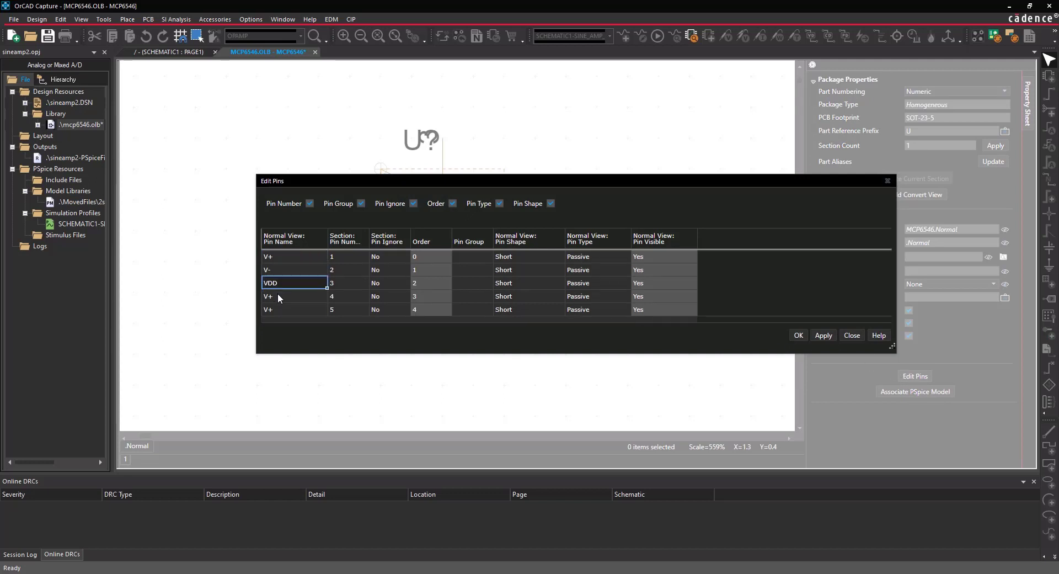
left_click(264, 297)
type("VSS")
left_click(277, 309)
type("OUT")
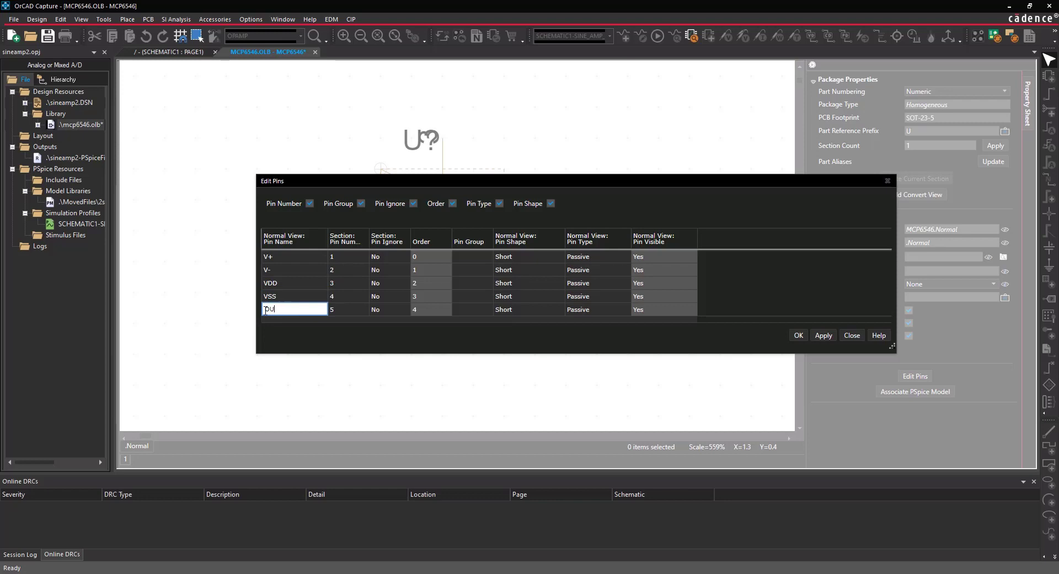
key("Return")
left_click(796, 336)
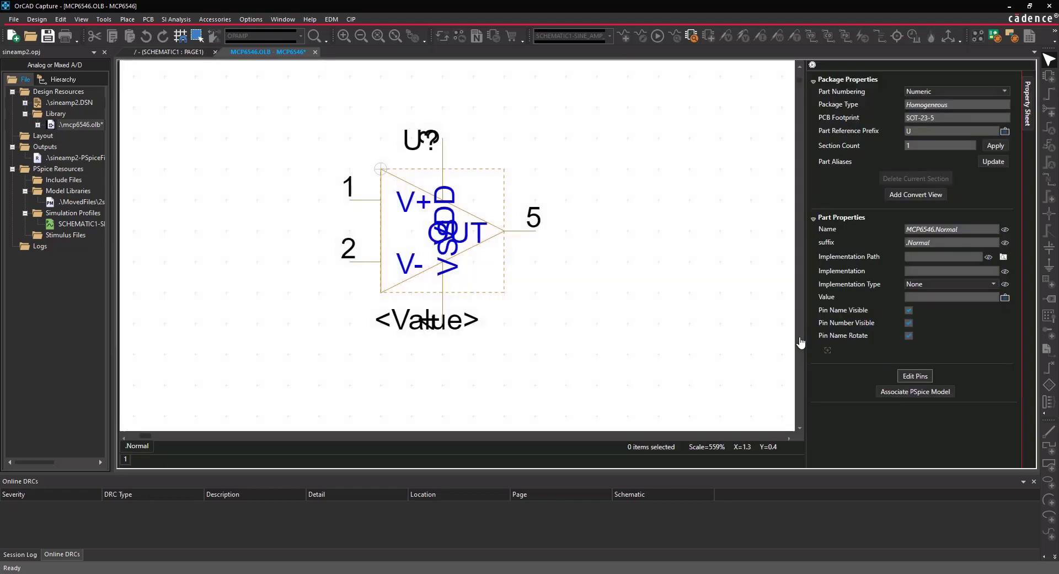
Move the overlapping VSS and VDD pin names outside the triangle's lower and upper slopes and rotate both to horizontal
left_click(451, 262)
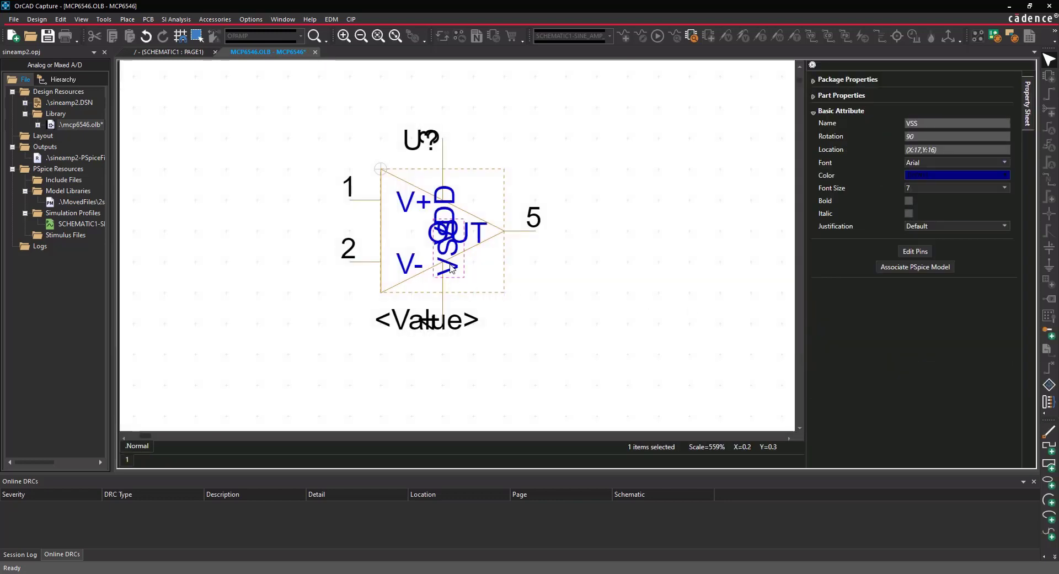
left_click_drag(451, 261, 475, 284)
key("r")
left_click_drag(453, 205, 494, 174)
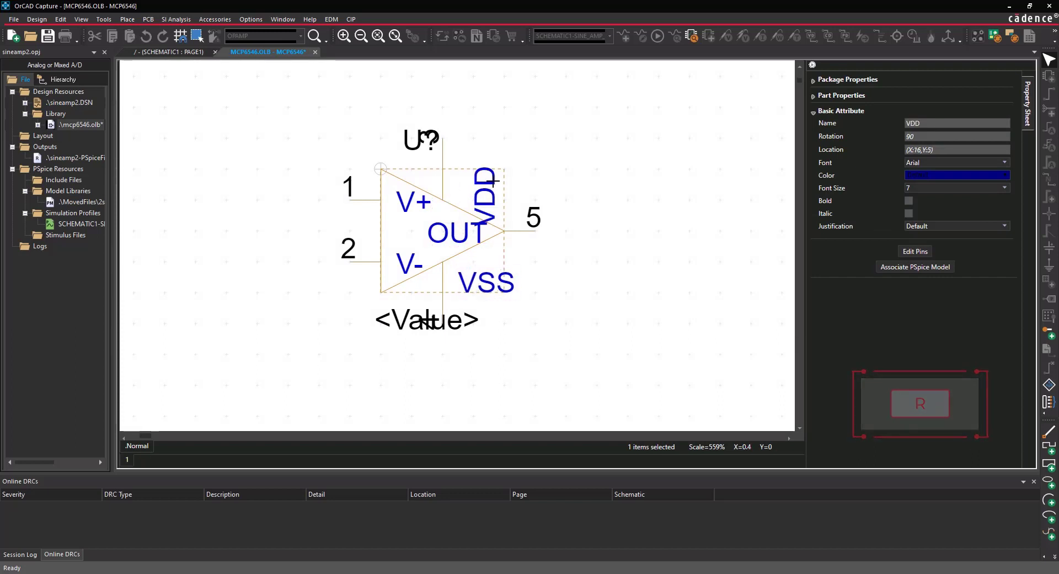
key("r")
Move the <Value> and U? labels away from pin numbers 4 and 3, and save the part
left_click(434, 322)
left_click_drag(434, 323, 369, 333)
left_click_drag(415, 147, 376, 150)
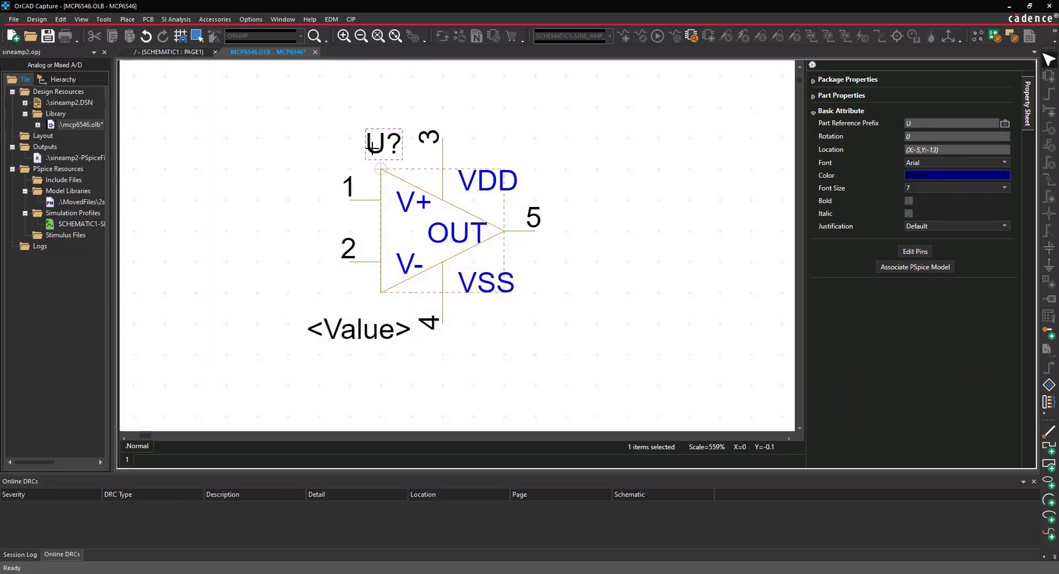
left_click(14, 18)
left_click(26, 77)
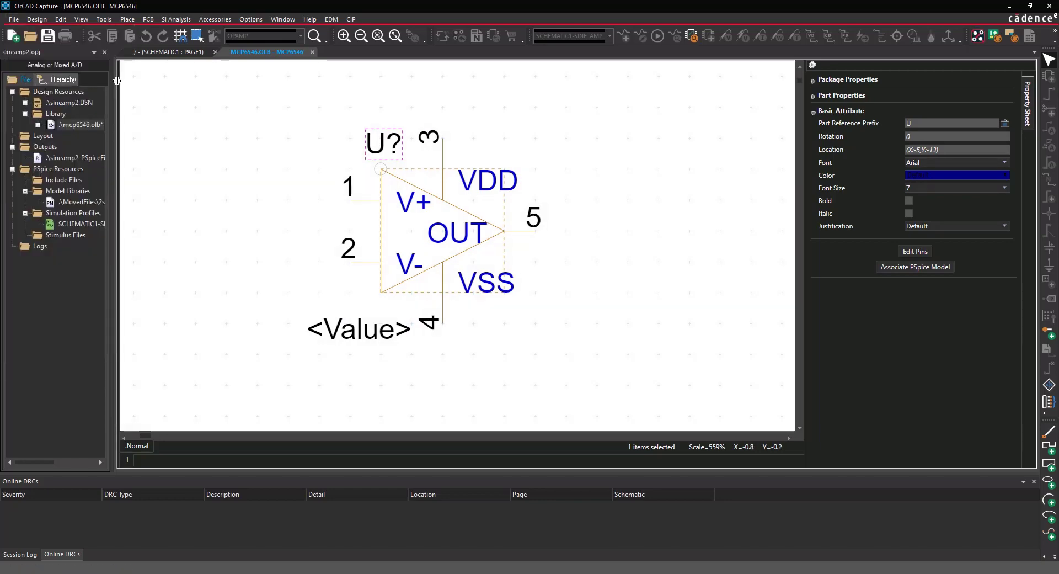
Start associating a PSpice model with the part, using the MCP6547 model from MCP6547.lib
left_click(915, 267)
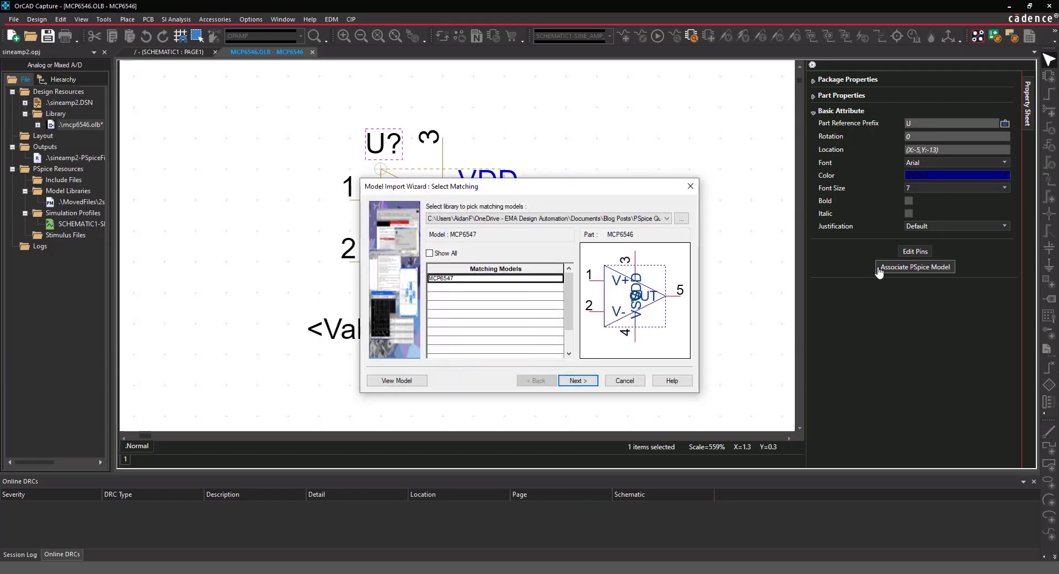
left_click(681, 219)
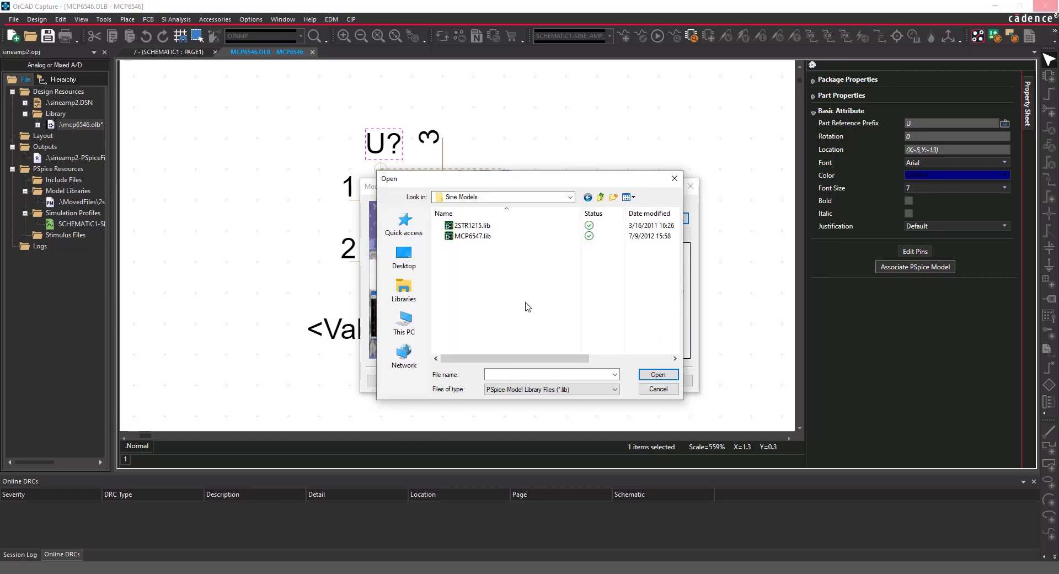
left_click(480, 238)
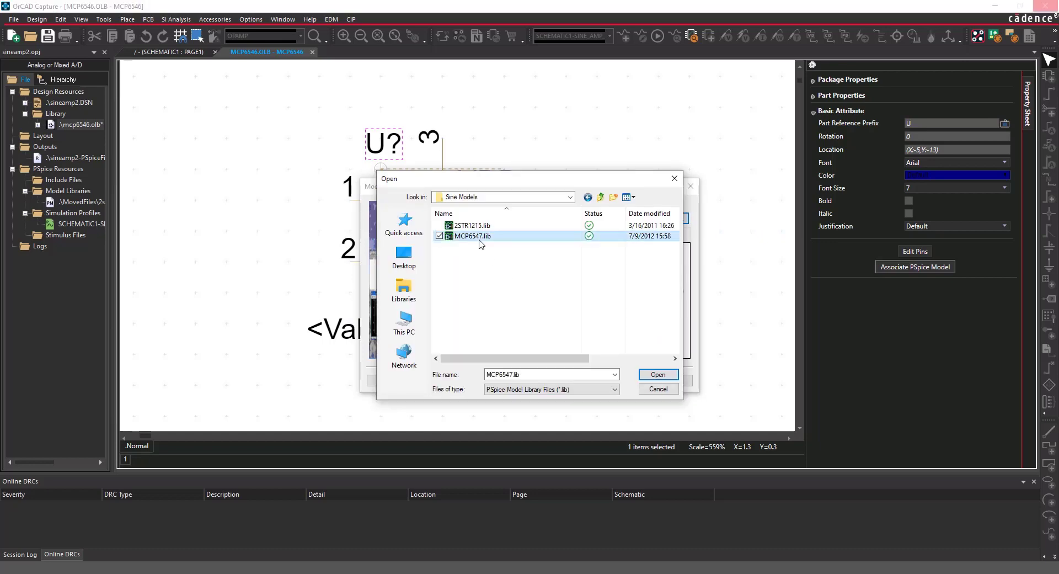
left_click(658, 375)
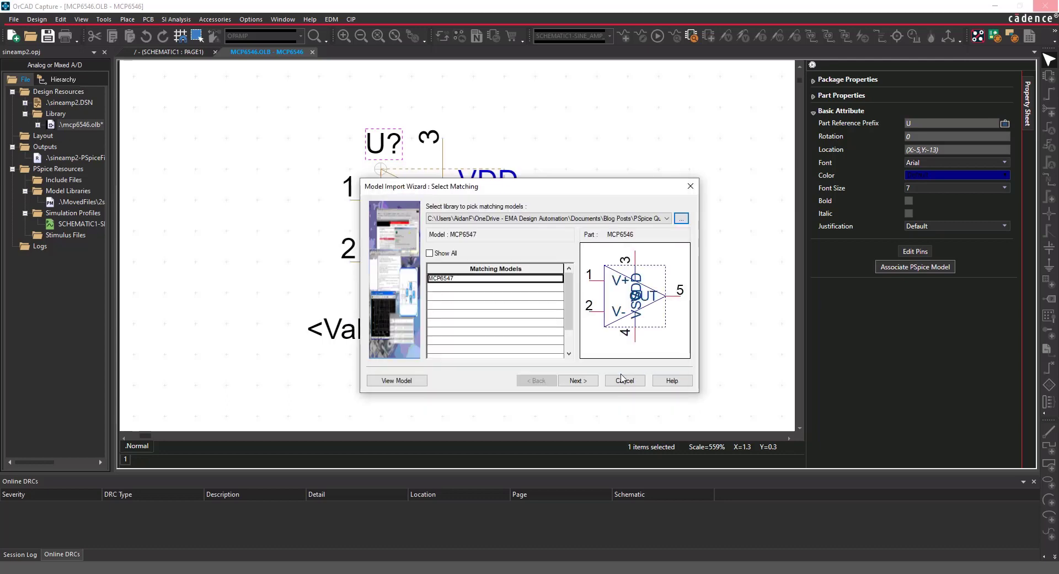
left_click(579, 380)
Map model terminals 1 to 5 to symbol pins V+, V-, VDD, VSS and OUT, and finish the model association
left_click(529, 279)
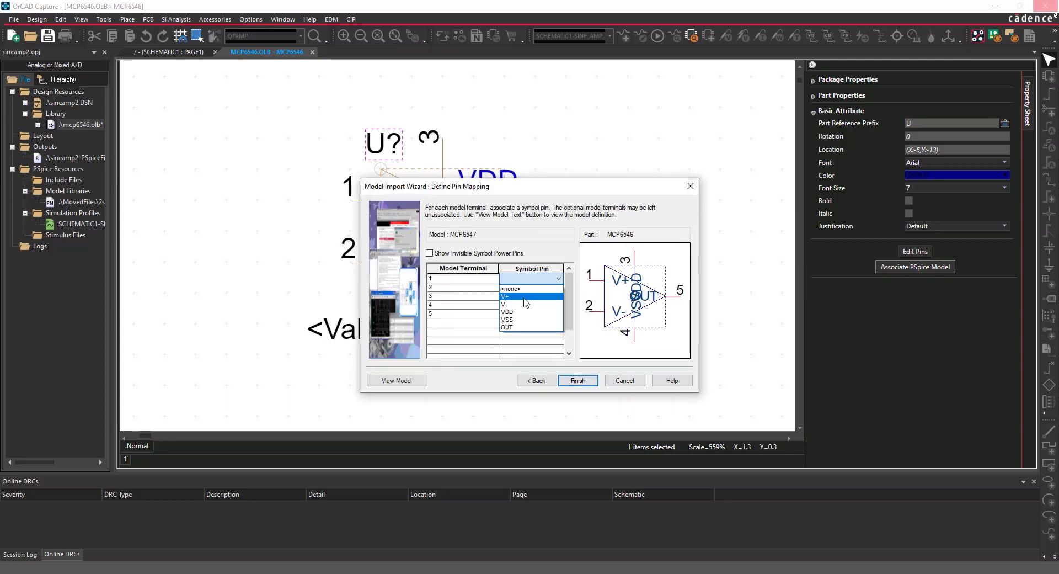
left_click(524, 296)
left_click(524, 287)
left_click(522, 305)
left_click(522, 296)
left_click(522, 314)
left_click(522, 305)
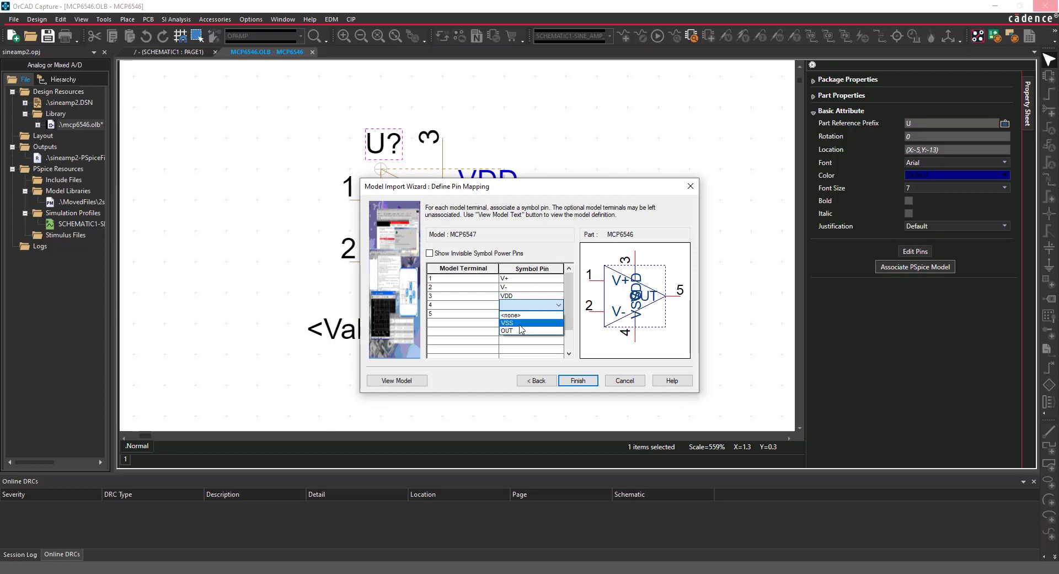
left_click(520, 325)
left_click(521, 314)
left_click(520, 338)
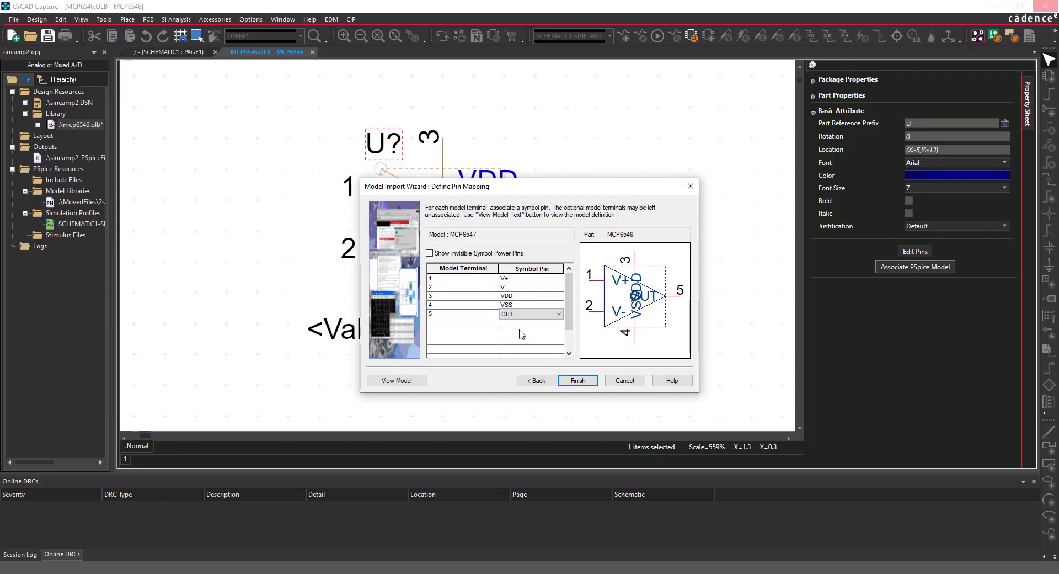
left_click(578, 380)
Save the MCP6546 part and close its editor to return to the schematic page
left_click(13, 19)
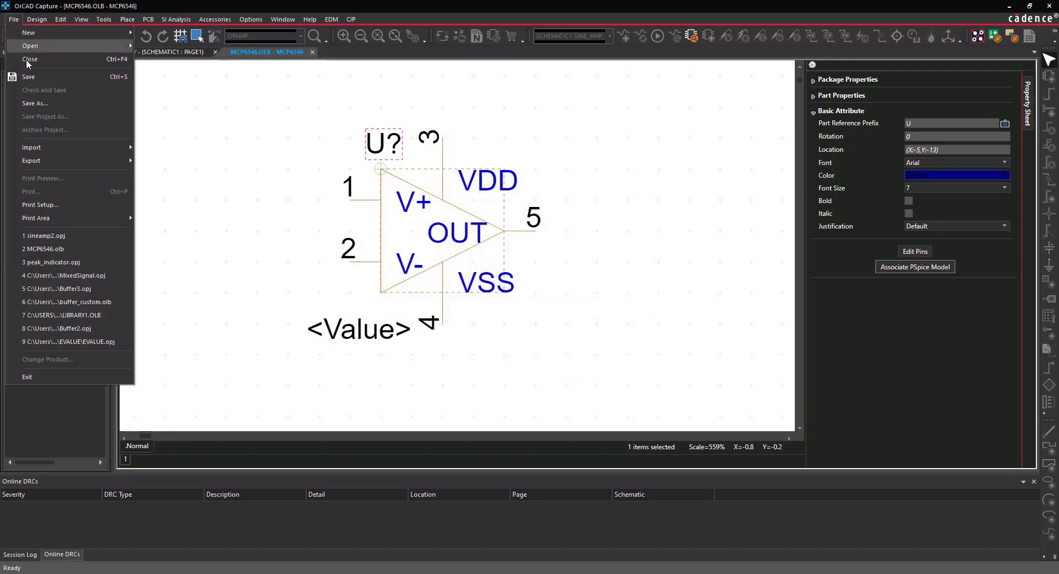
left_click(28, 60)
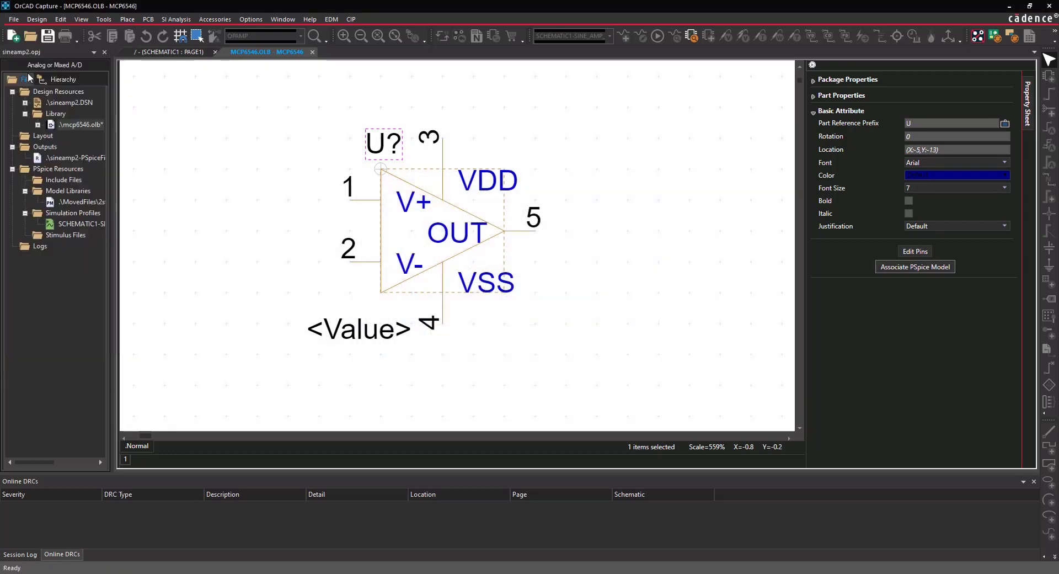
left_click(312, 52)
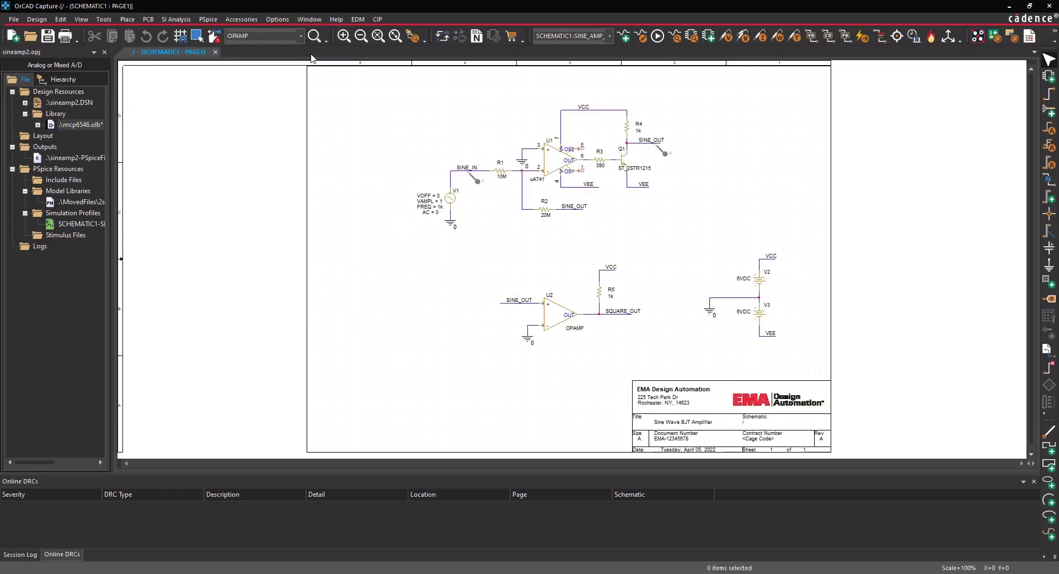
Replace the OPAMP part U2 on the schematic with the MCP6546 part from the MCP6546 library
left_click(128, 19)
left_click(131, 31)
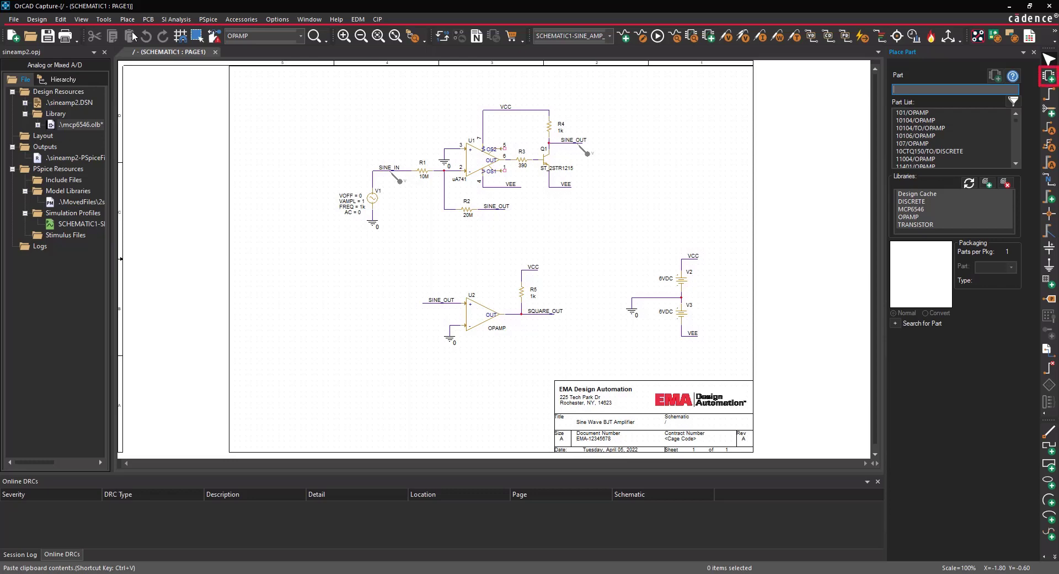
left_click(925, 209)
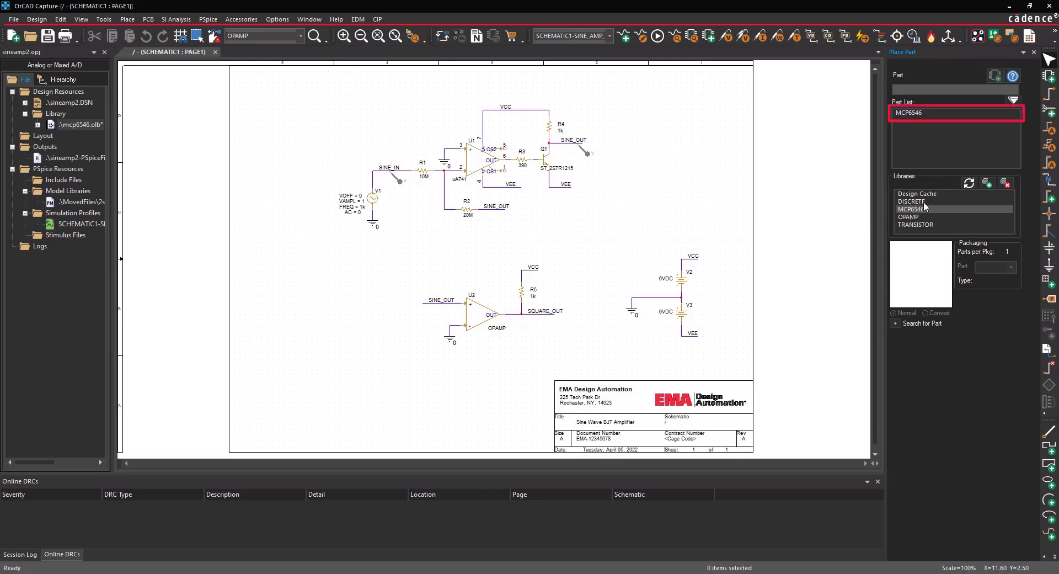
left_click(479, 317)
key("Delete")
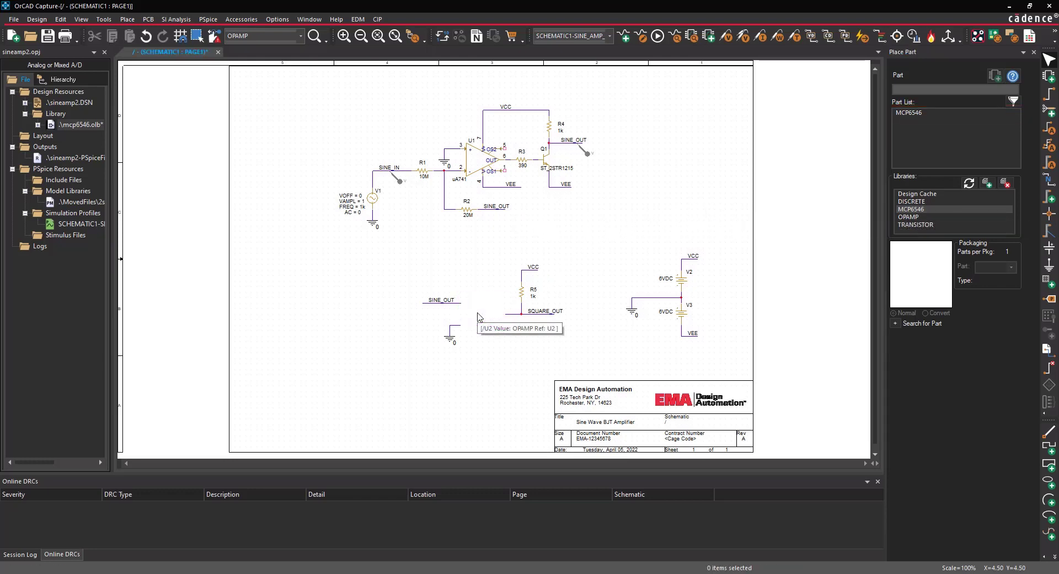
left_click(936, 113)
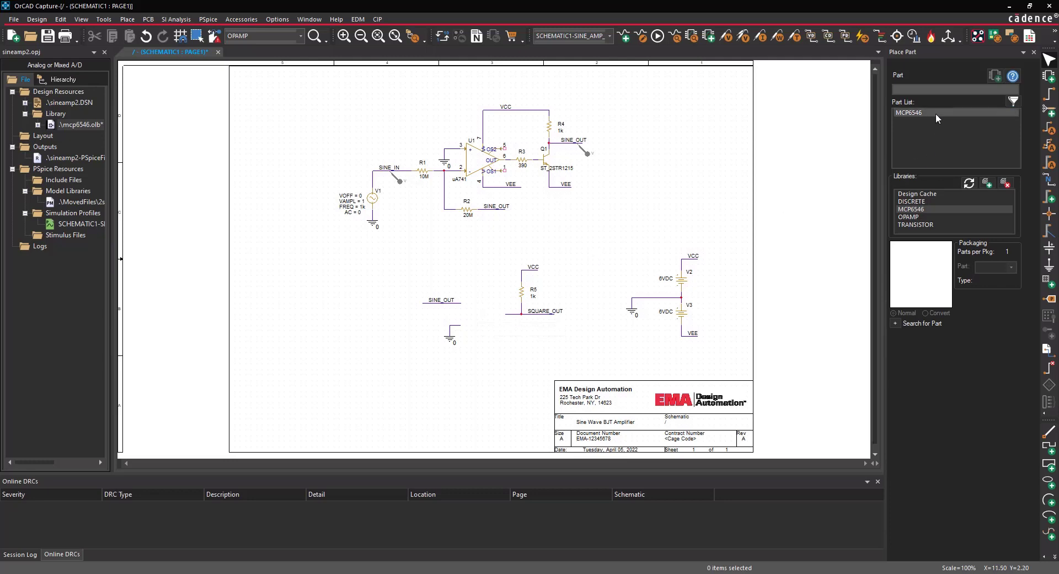
left_click(996, 78)
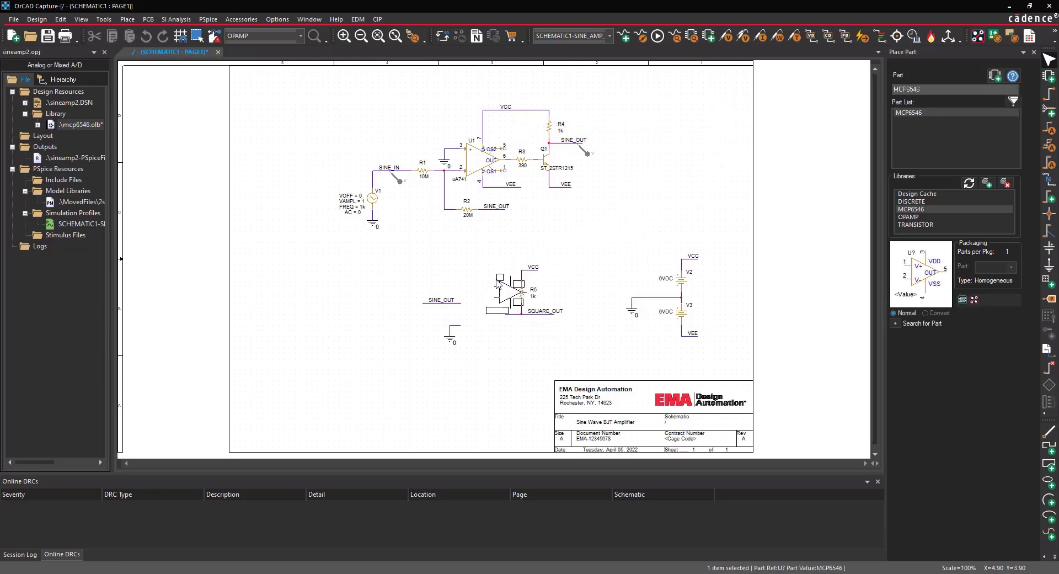
left_click(465, 301)
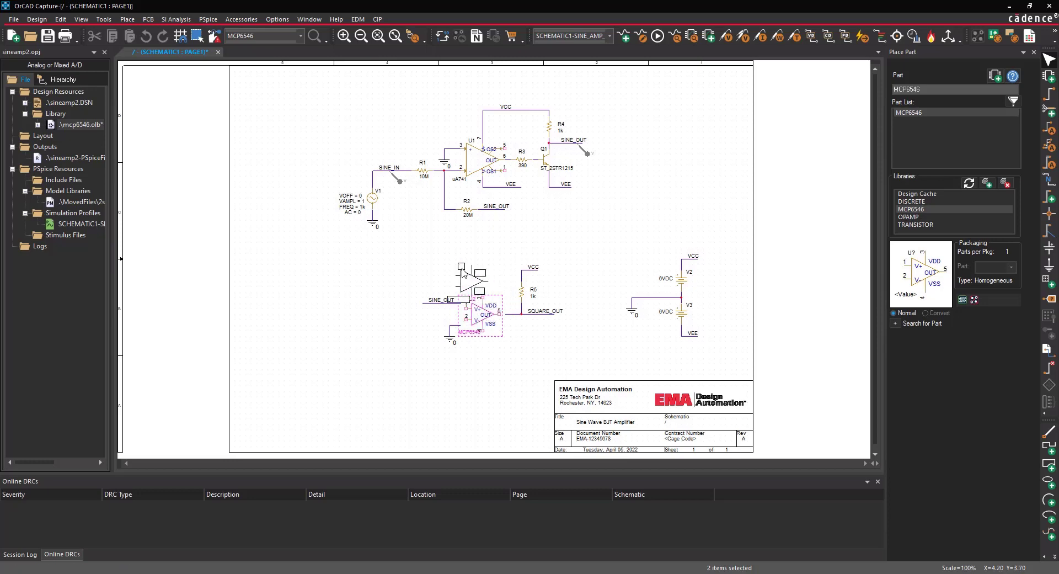
right_click(463, 272)
left_click(475, 278)
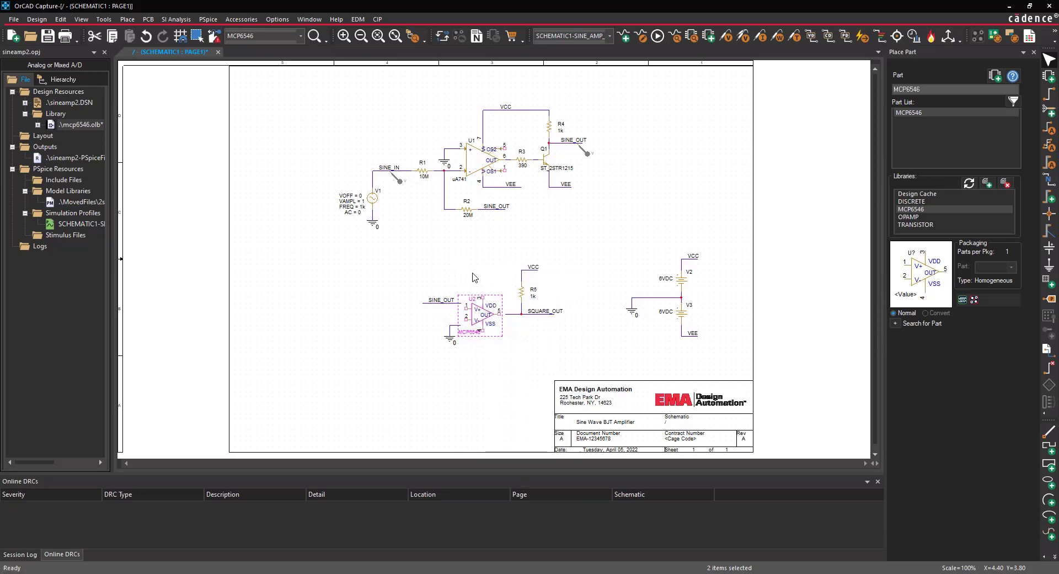
Wire the MCP6546's V+ pin to the SINE_OUT net and its V- and VSS pins to ground
left_click(127, 20)
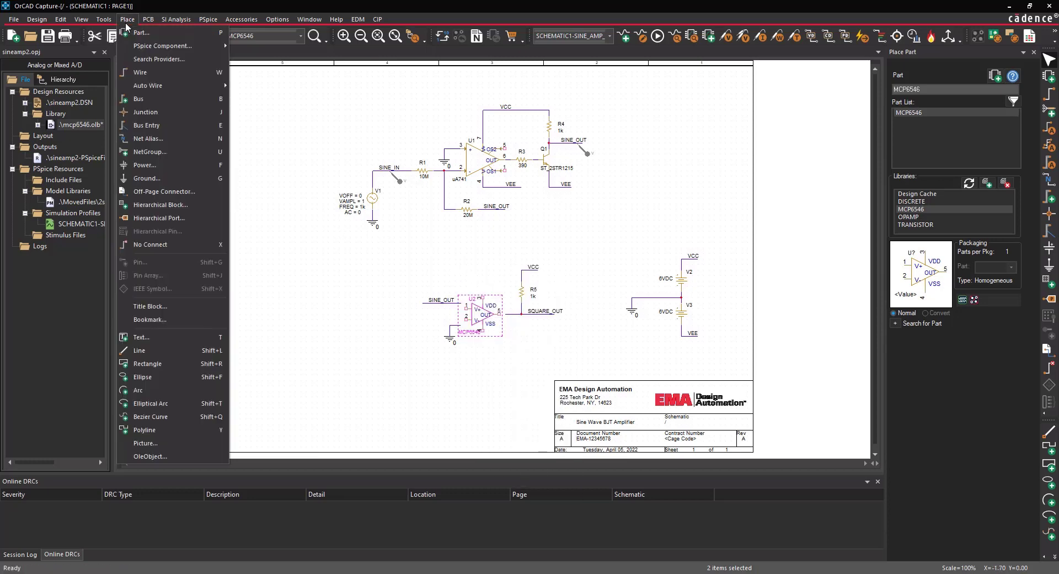
left_click(140, 72)
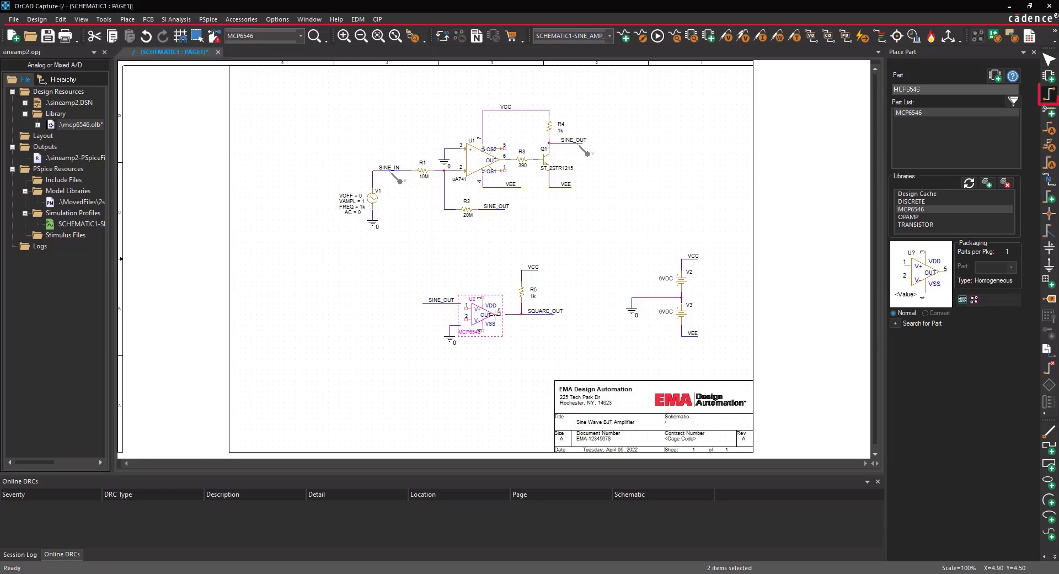
left_click(460, 303)
left_click(466, 309)
left_click(461, 325)
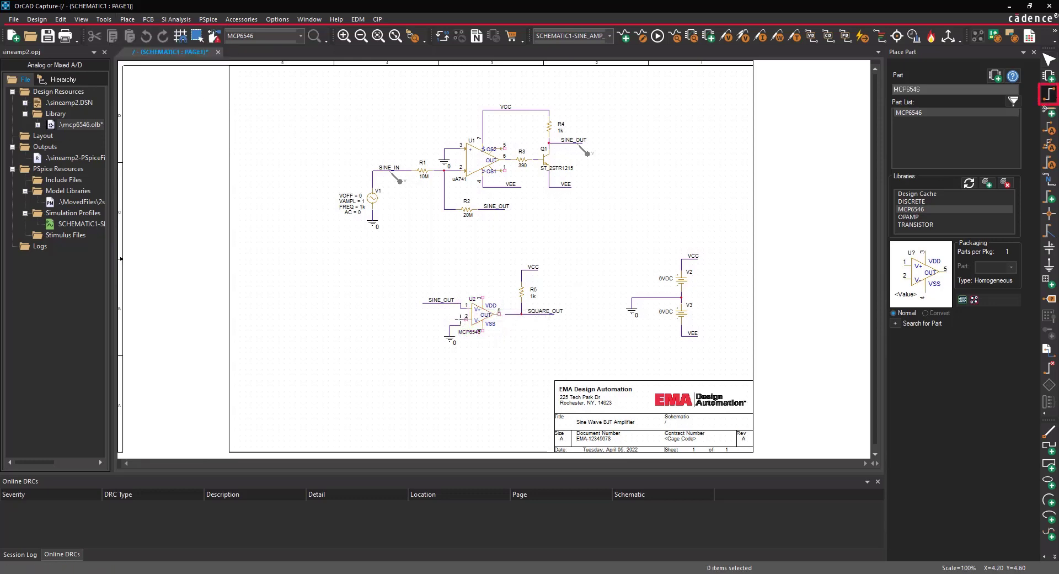
left_click(466, 320)
left_click(483, 330)
left_click(461, 325)
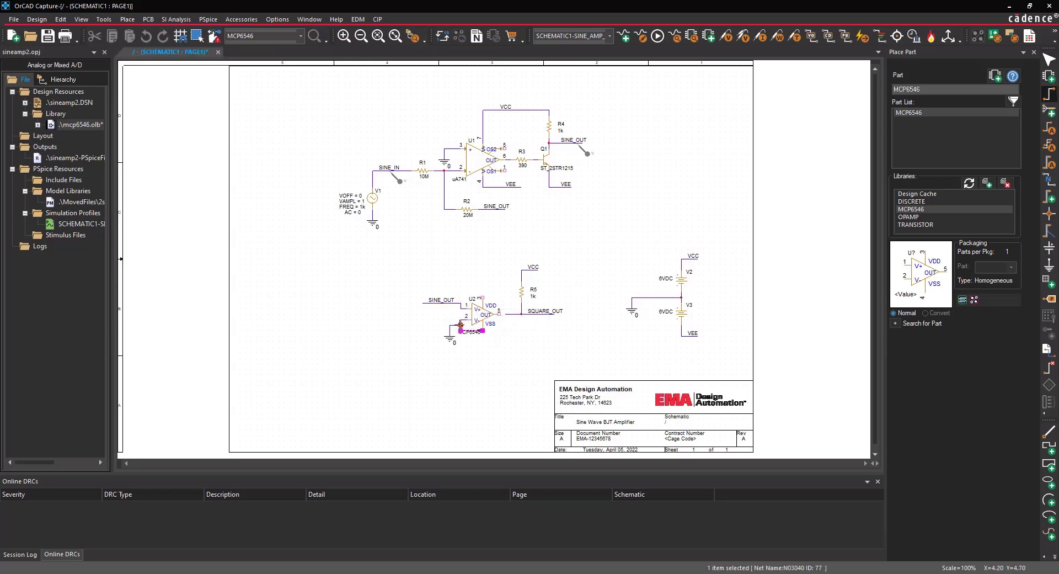
Wire the MCP6546's VDD pin to VCC and its OUT pin to the SQUARE_OUT net
left_click(483, 298)
left_click(482, 270)
left_click(521, 270)
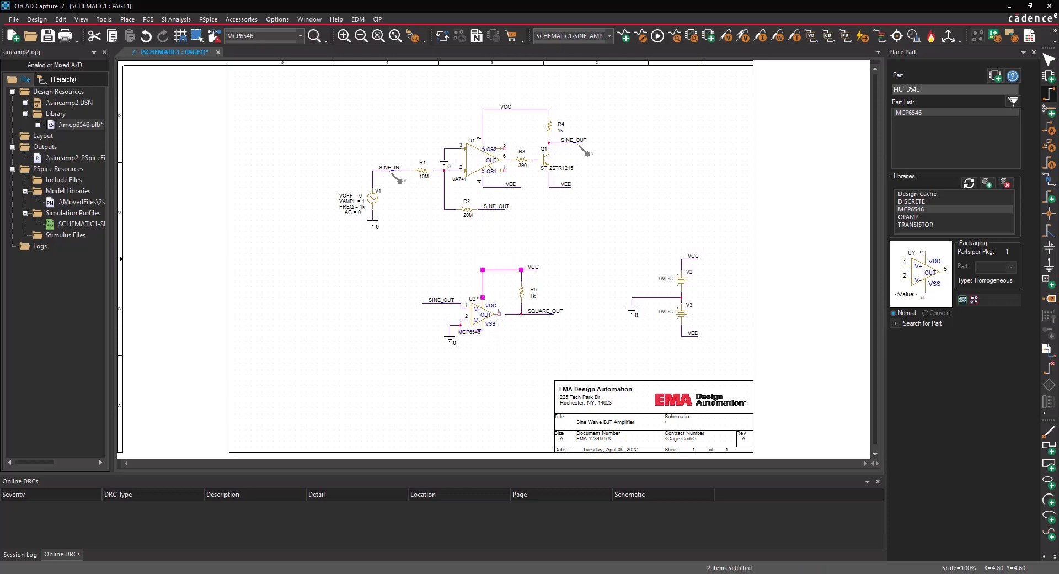
left_click(500, 314)
left_click(522, 314)
key("Escape")
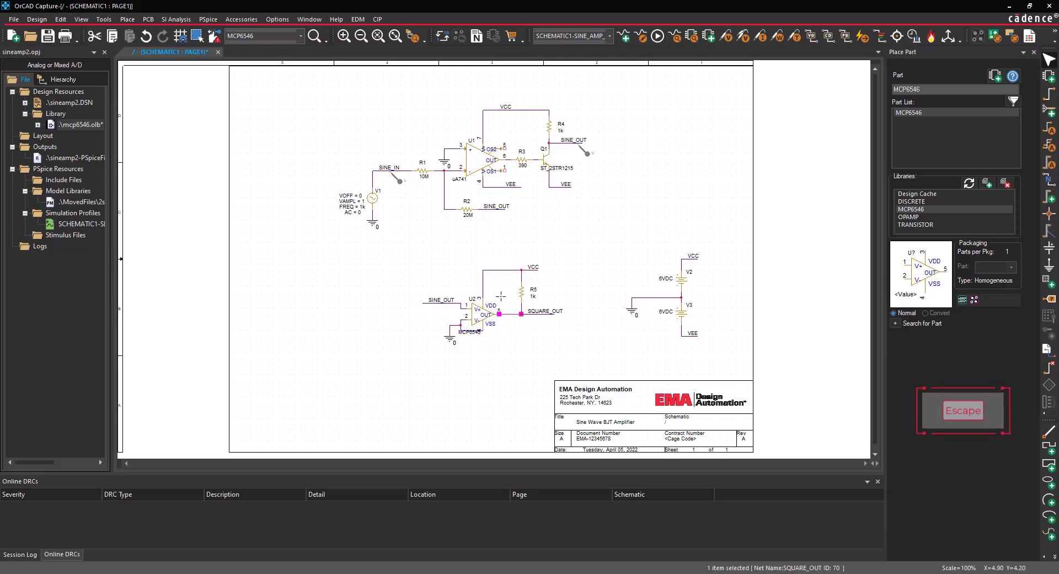
Place a voltage marker on the SQUARE_OUT net at the comparator's output
left_click(723, 41)
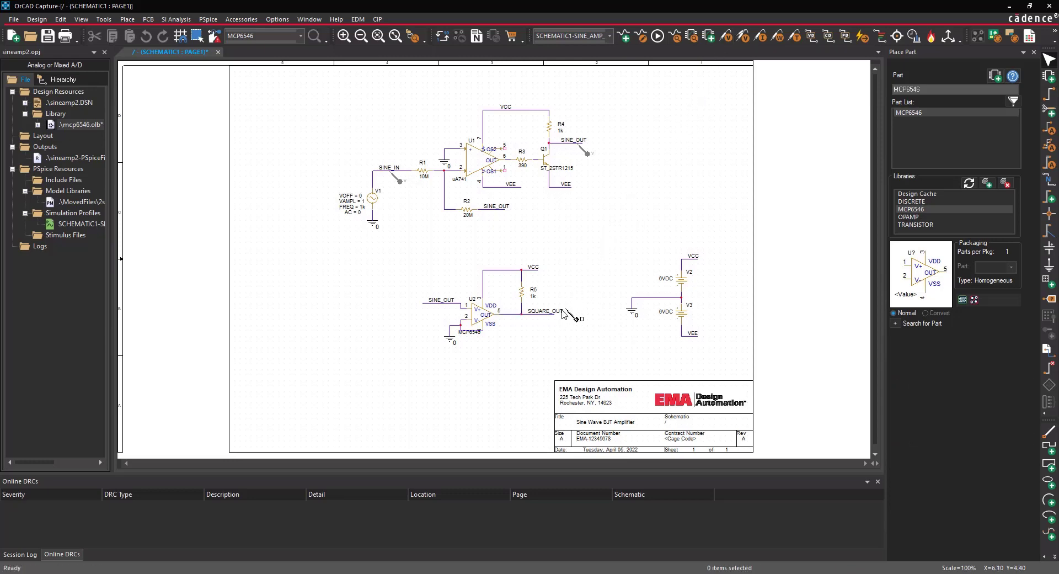
left_click(544, 317)
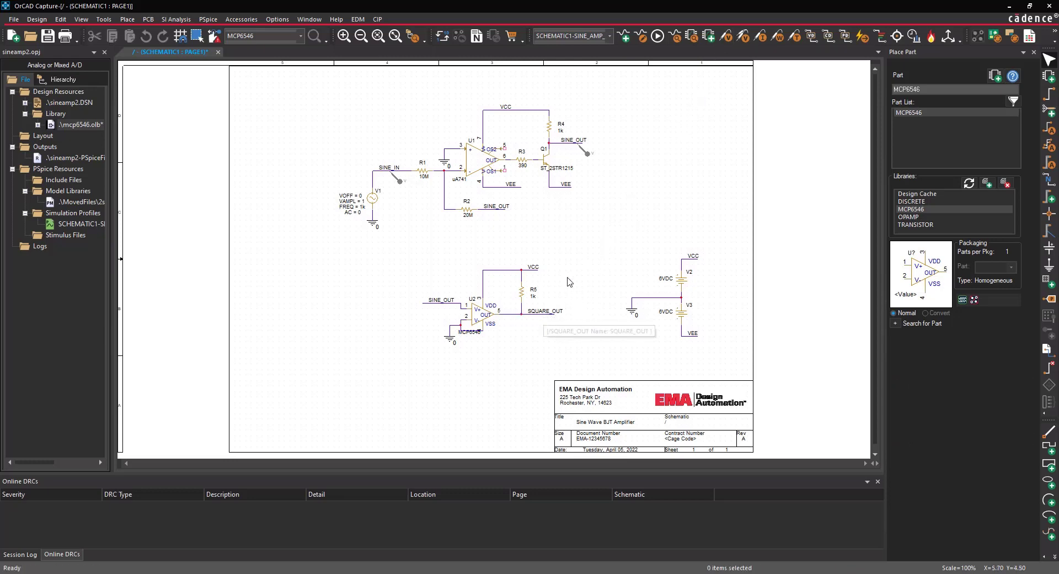
right_click(570, 276)
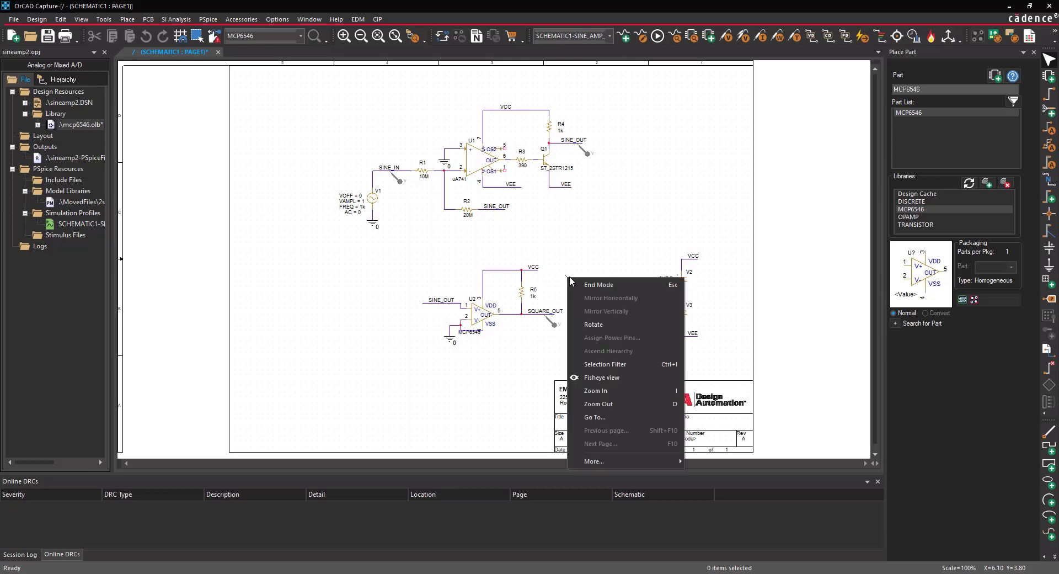
left_click(578, 285)
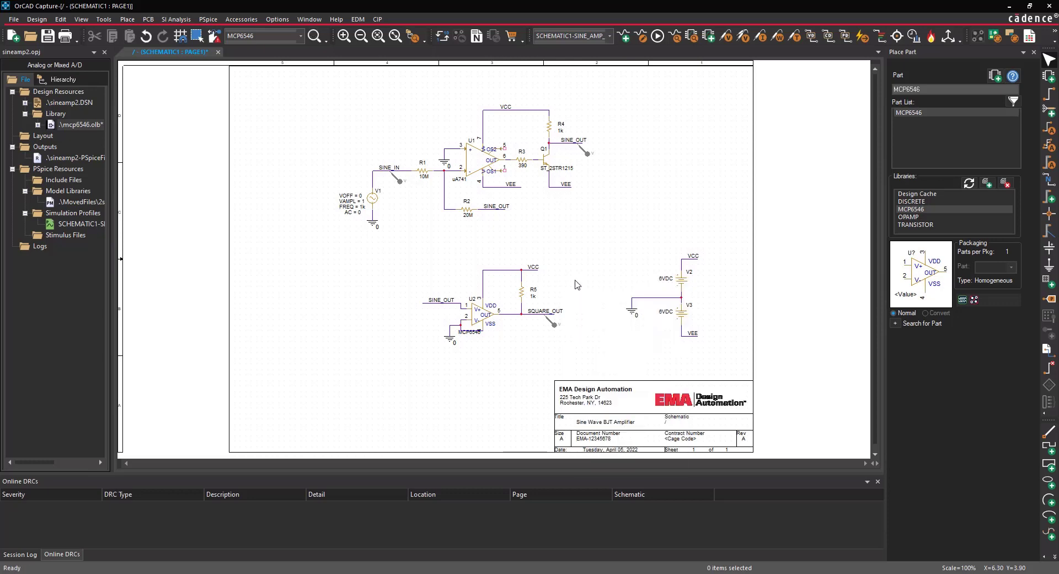
Open the sine_amp_trans simulation profile for editing and show its library configuration files
left_click(209, 20)
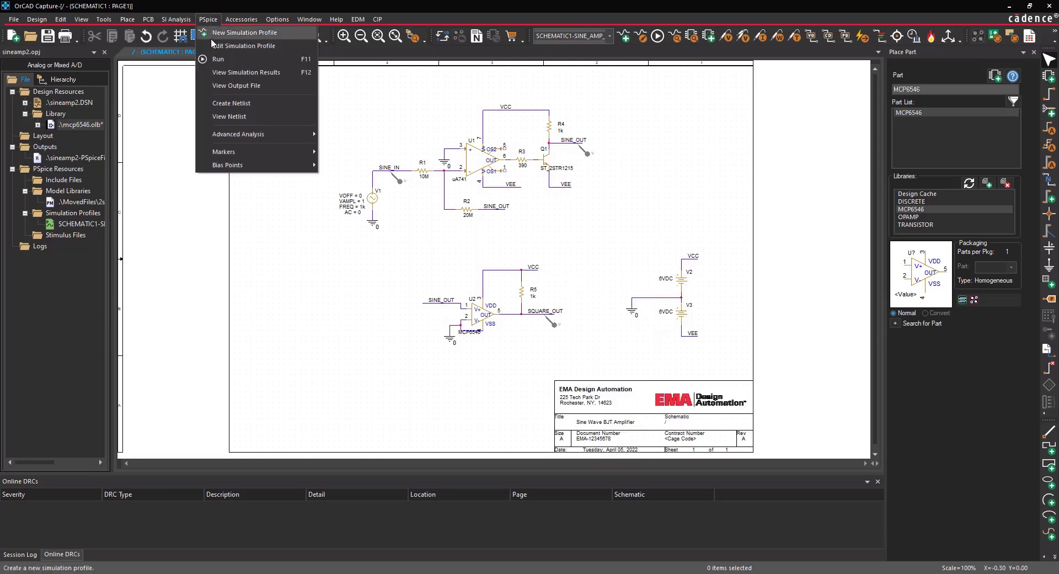
left_click(211, 41)
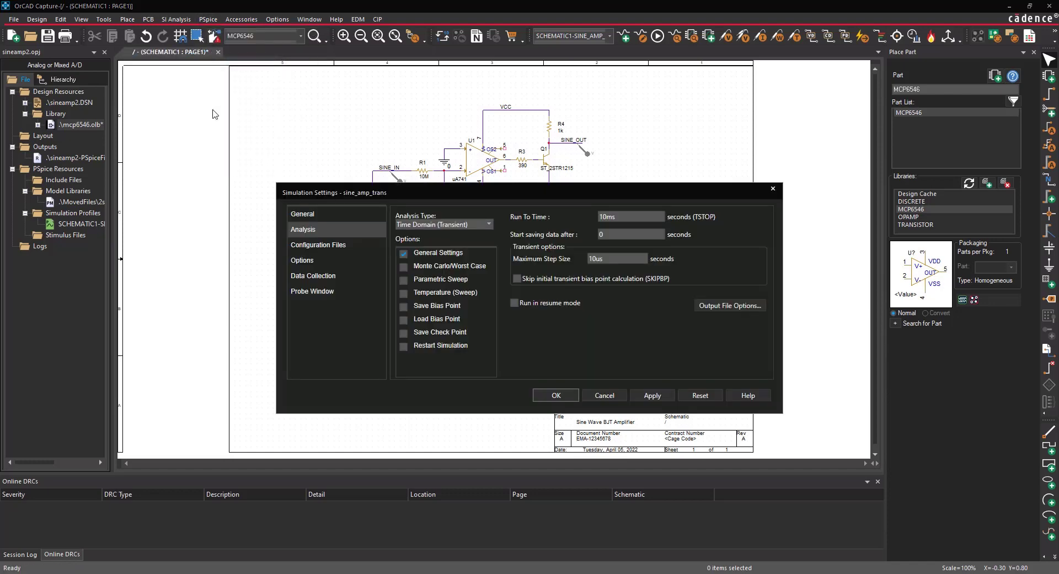
left_click(310, 246)
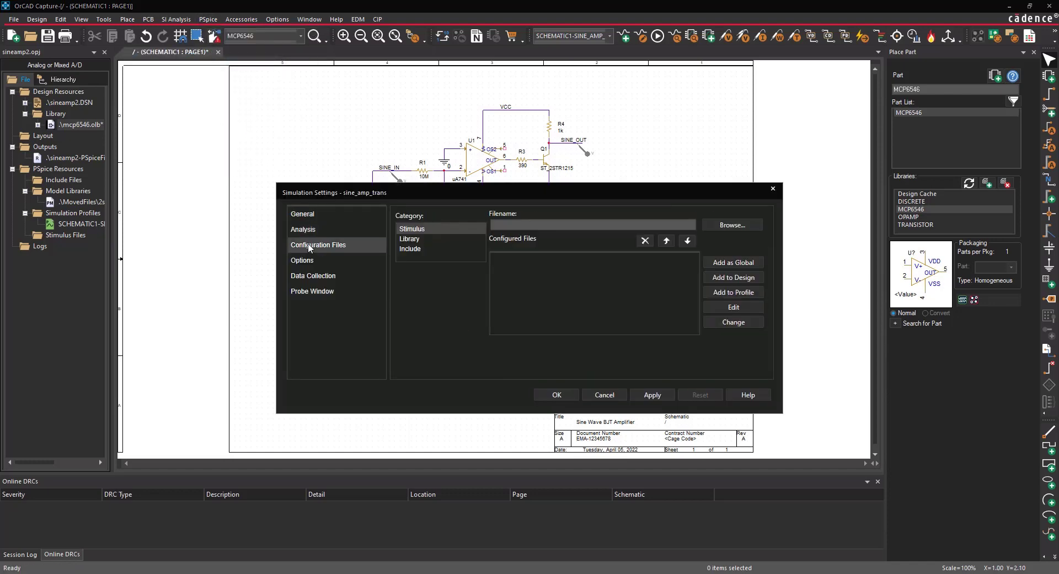
left_click(416, 242)
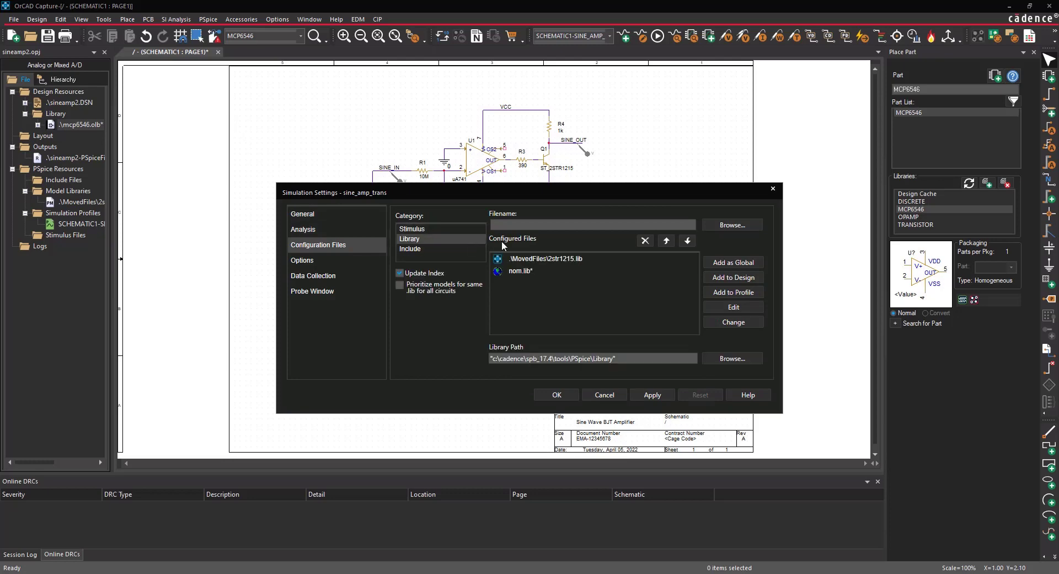
Add MCP6547.lib from the Sine Models folder to the design's configured libraries and accept the simulation settings
left_click(737, 228)
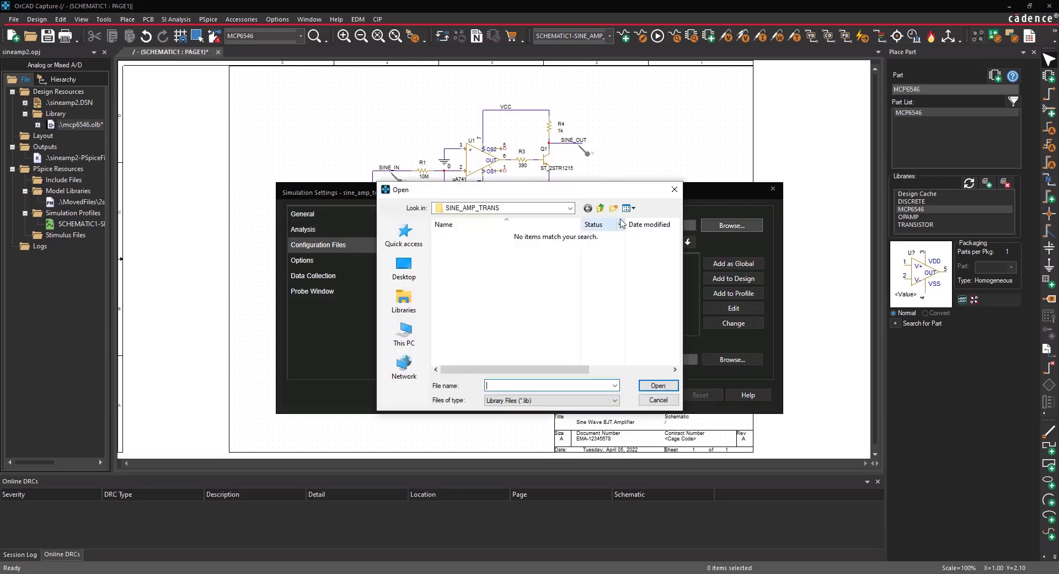
left_click(602, 209)
left_click(601, 208)
left_click(602, 208)
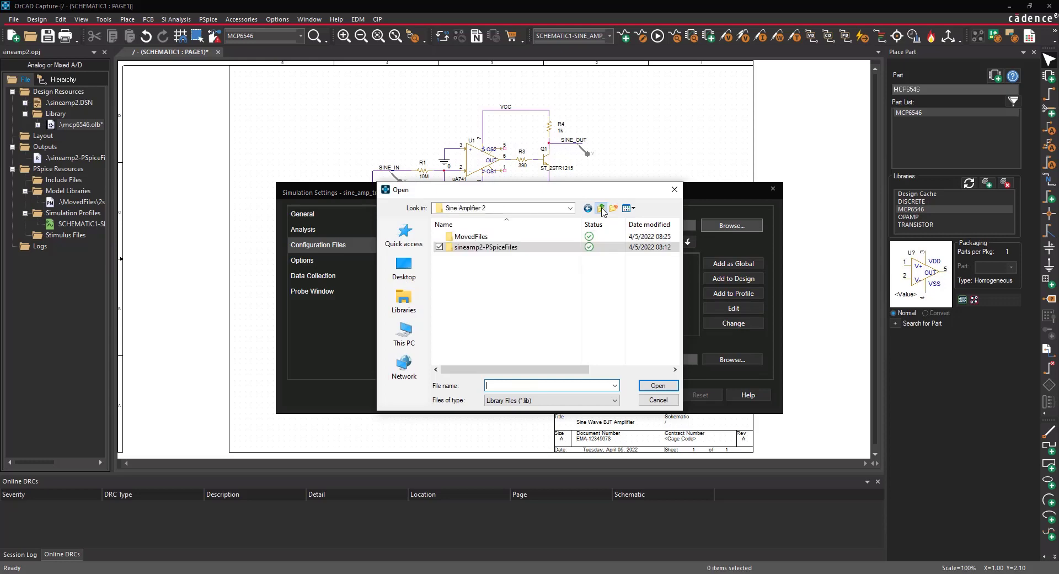
left_click(601, 208)
left_click(489, 268)
double_click(490, 268)
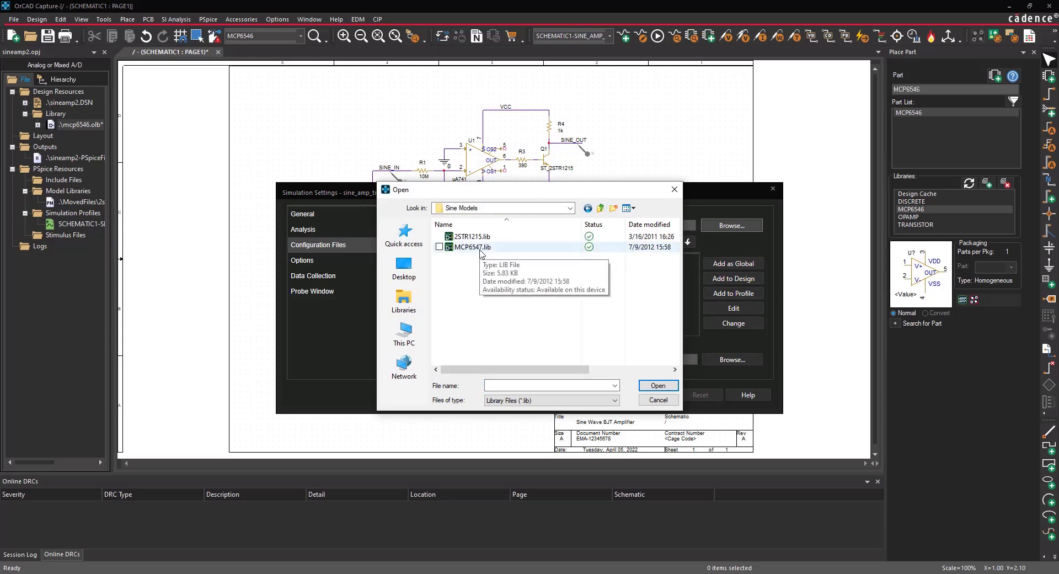
left_click(477, 248)
left_click(655, 385)
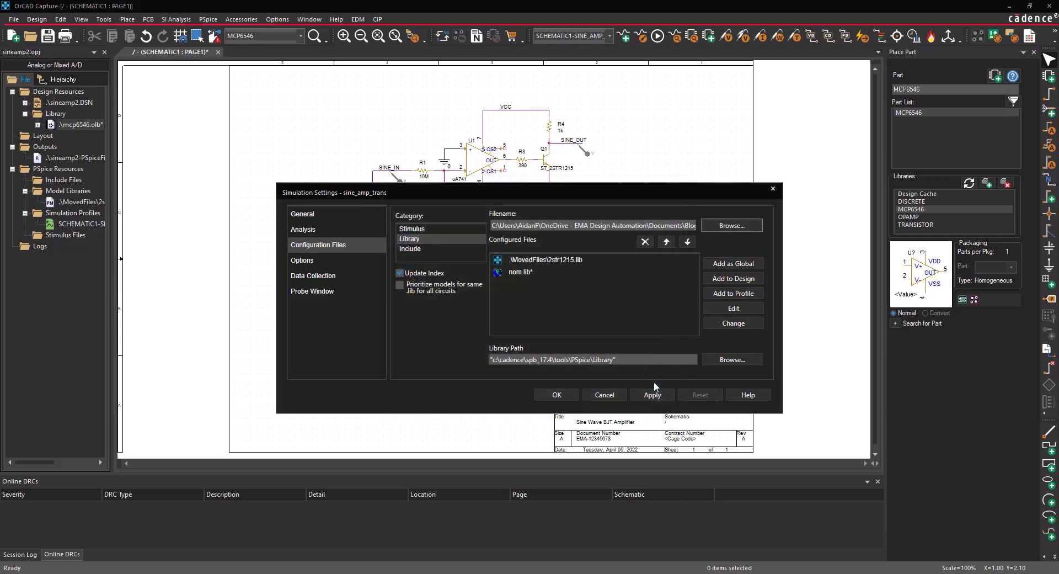
left_click(724, 279)
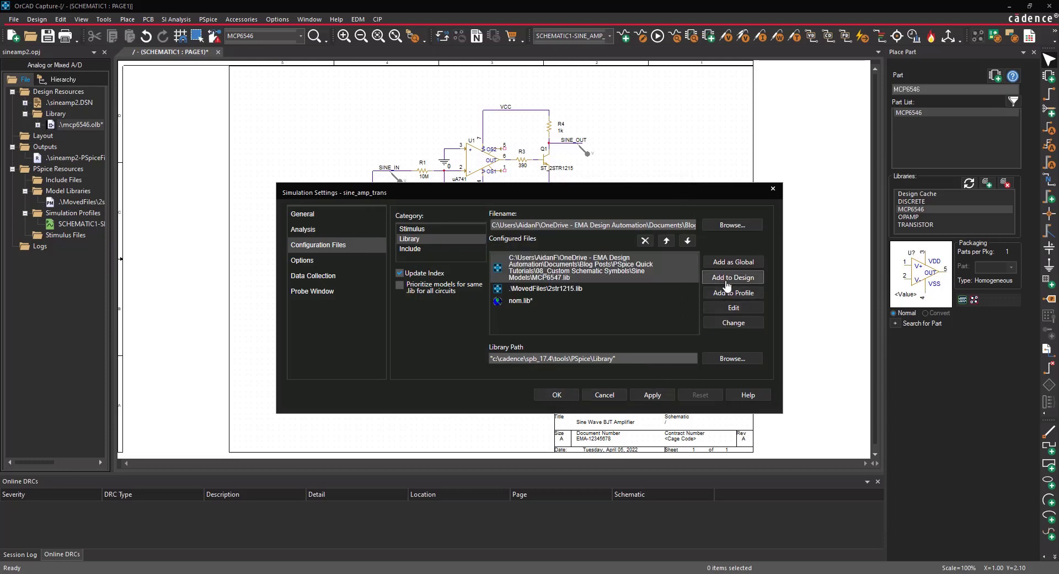
left_click(562, 393)
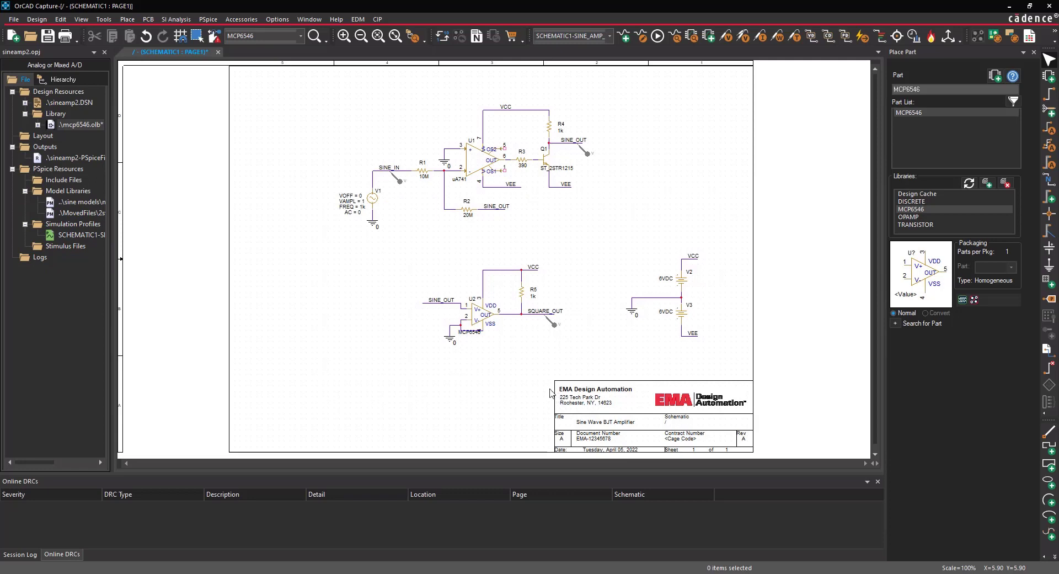
Run the PSpice transient simulation to plot the SINE_IN, SINE_OUT and SQUARE_OUT voltages
left_click(208, 18)
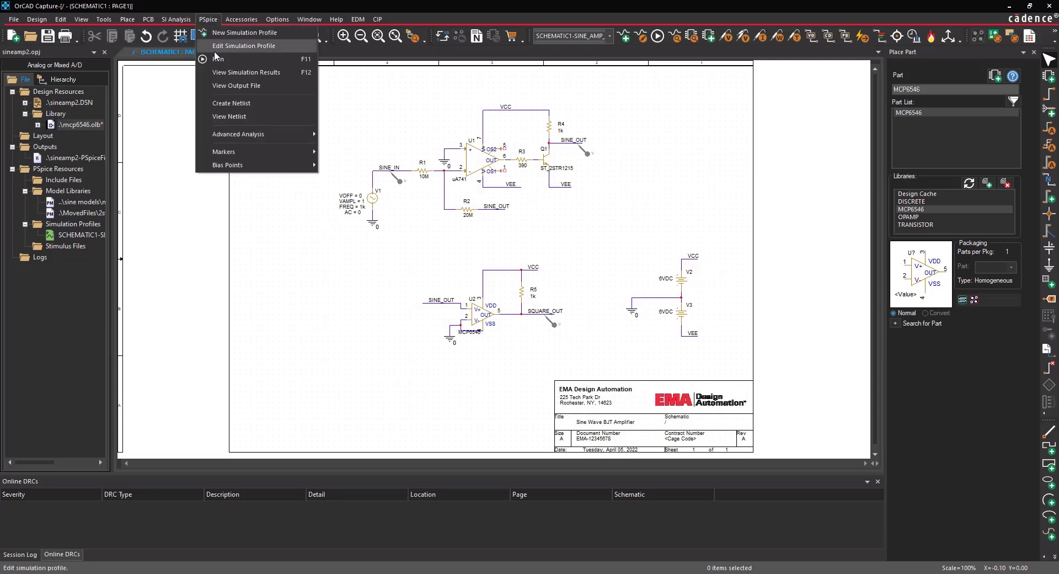
left_click(215, 58)
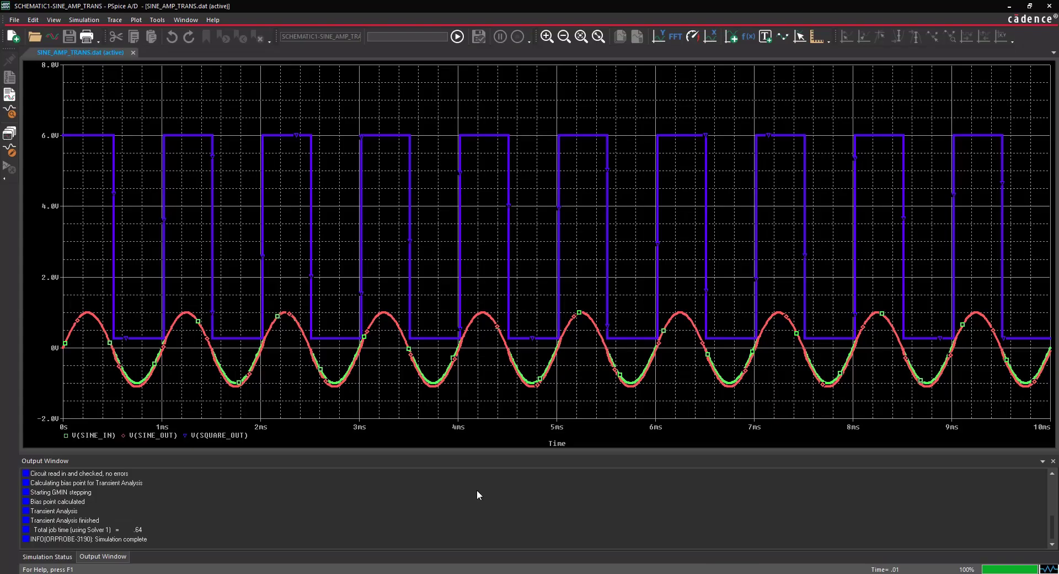